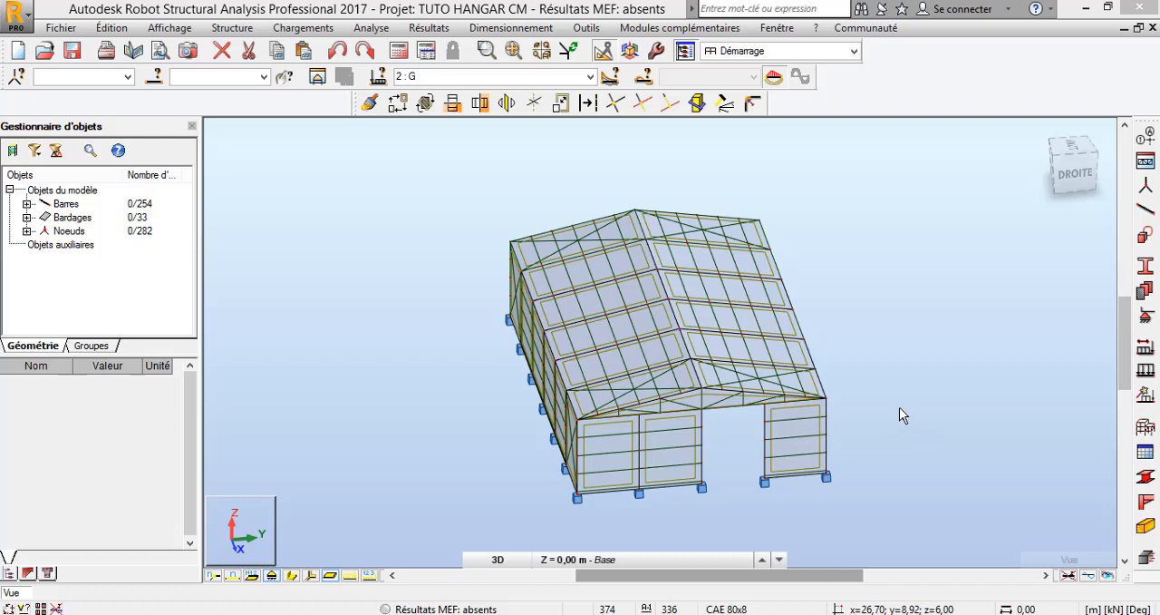
Review the list of load cases defined in the hangar model
click(590, 77)
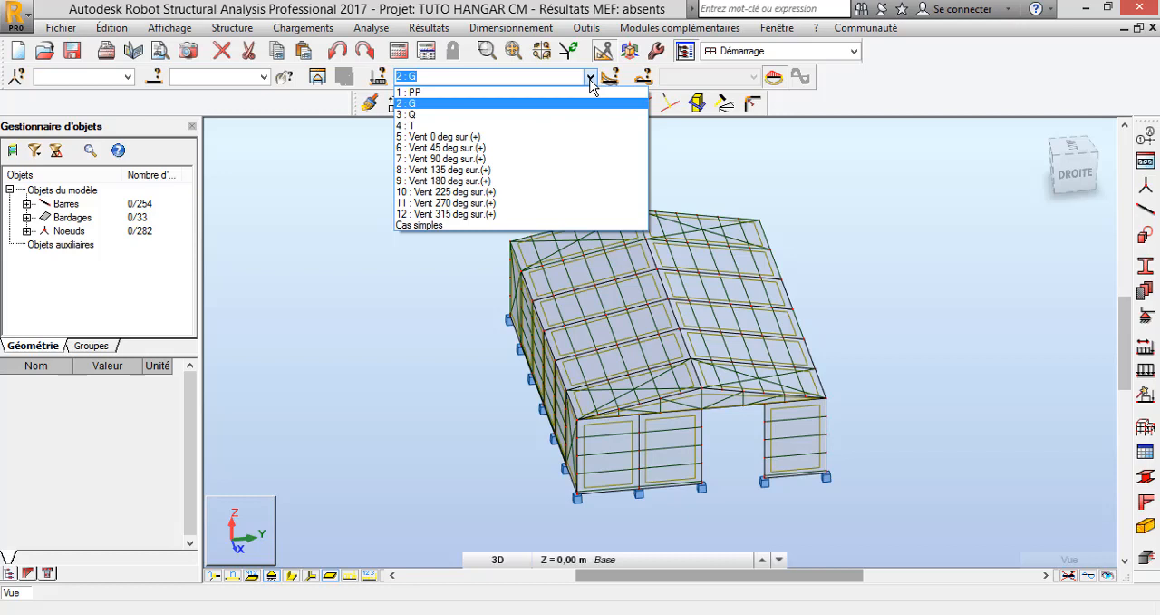
click(590, 78)
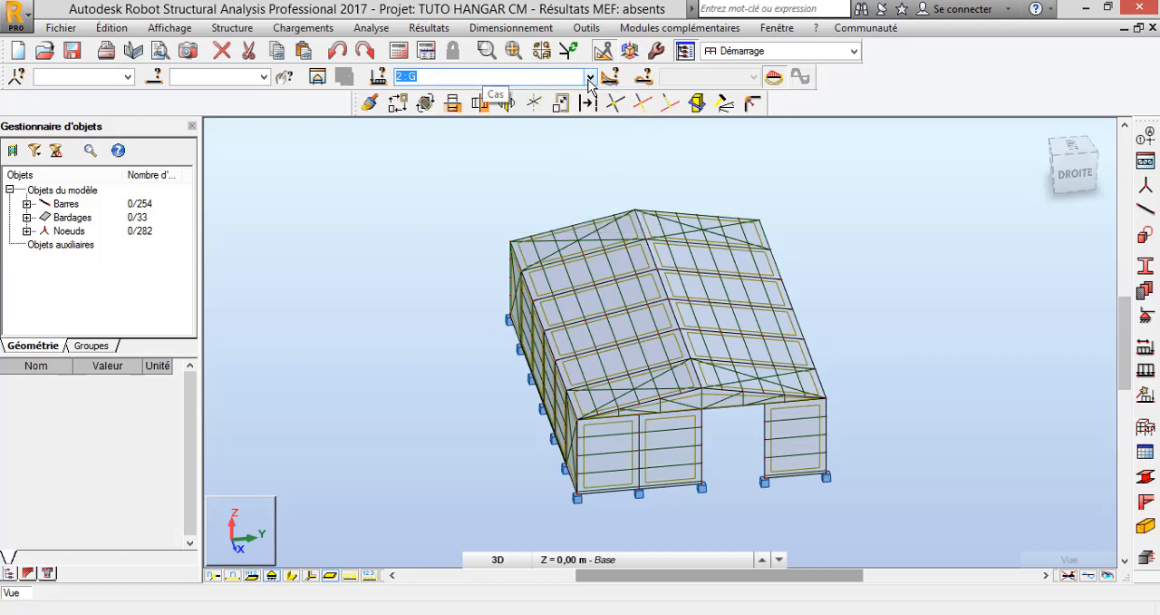
click(441, 194)
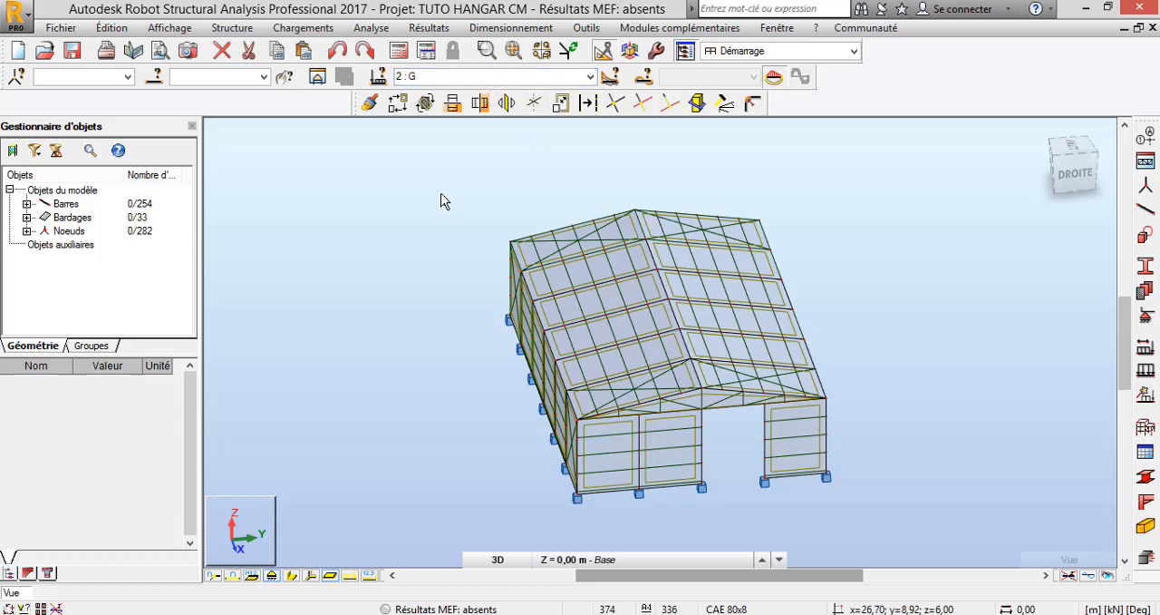
click(304, 28)
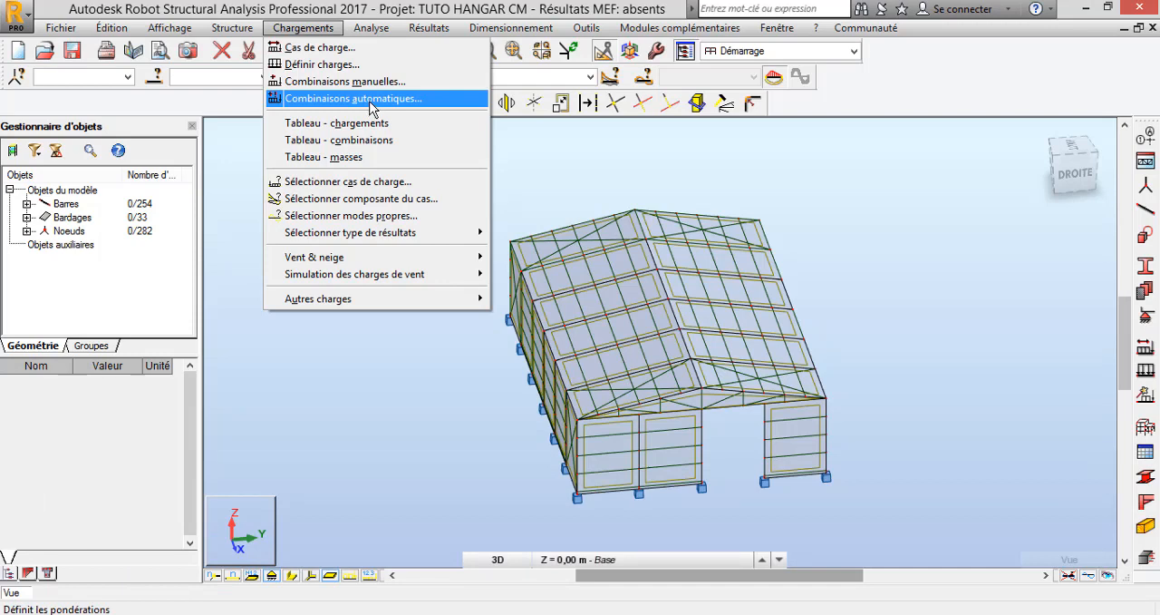
click(559, 164)
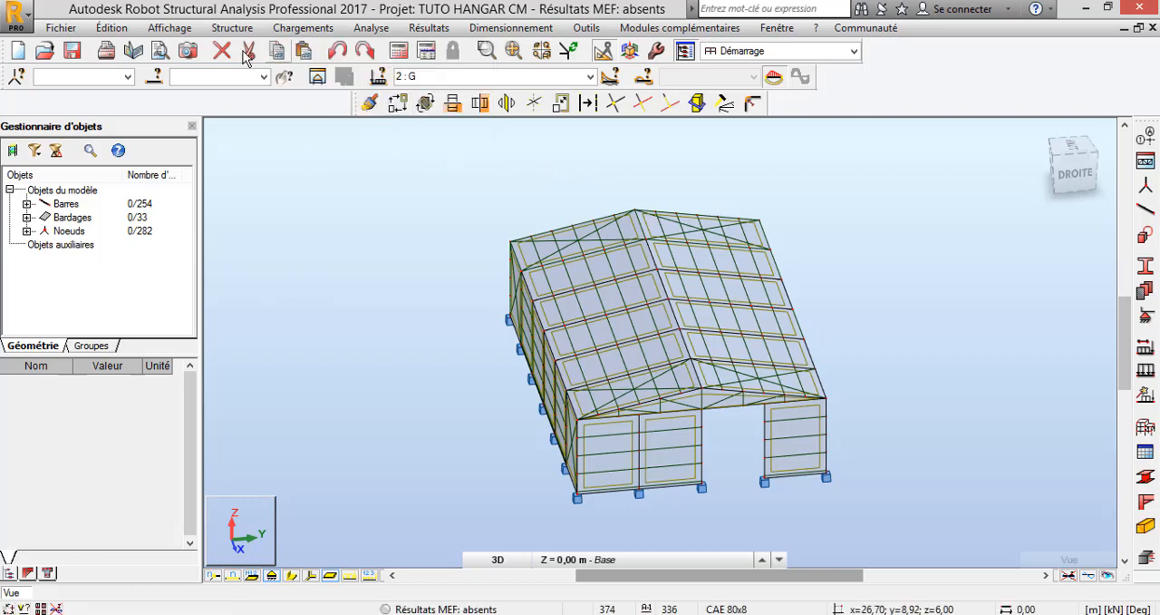
click(377, 31)
click(306, 168)
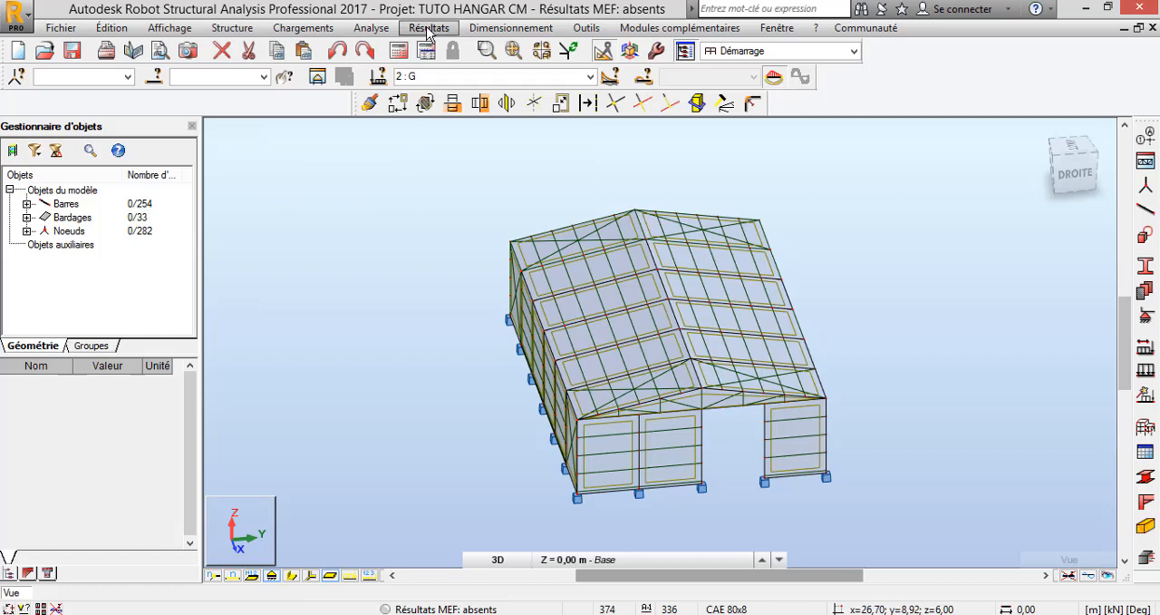
Run the structure verification and check its reported errors and warnings, closing the report when done
click(386, 30)
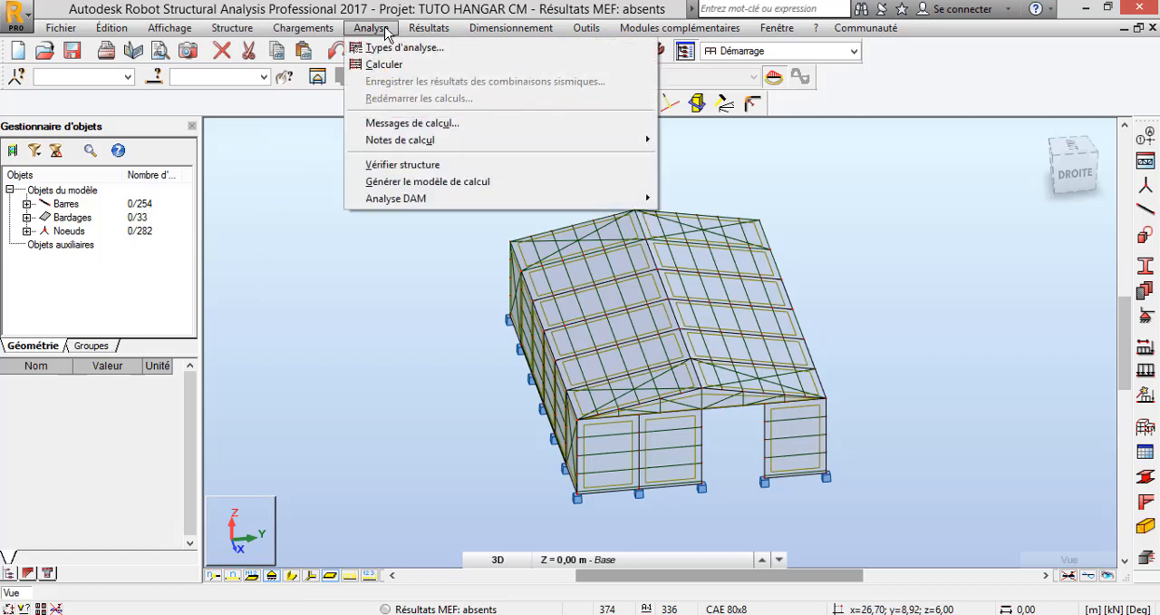
click(411, 168)
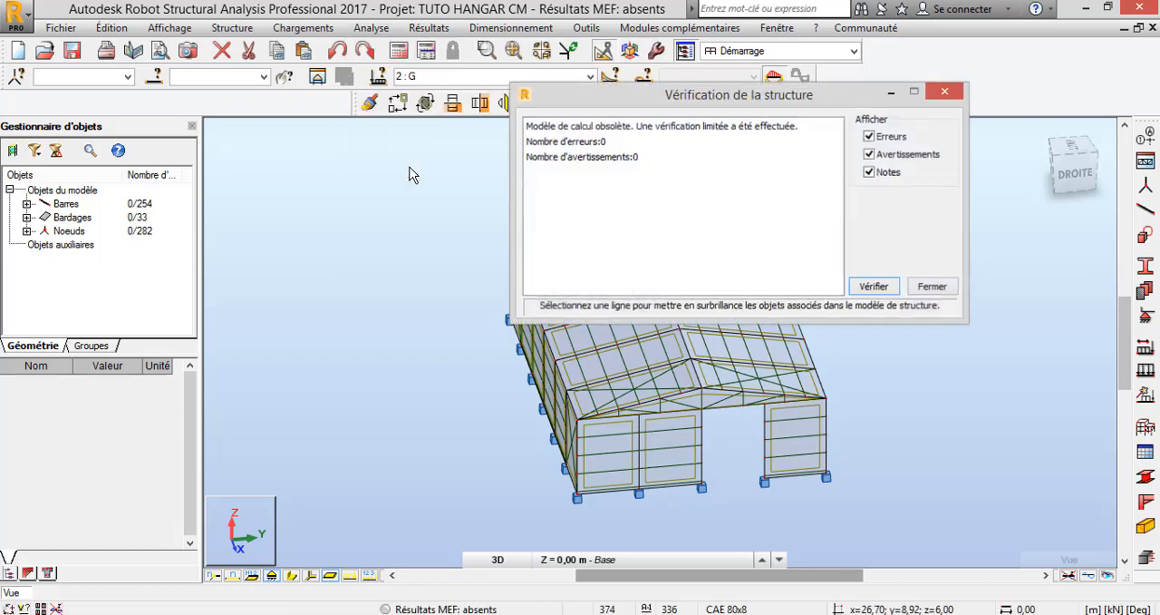
click(604, 145)
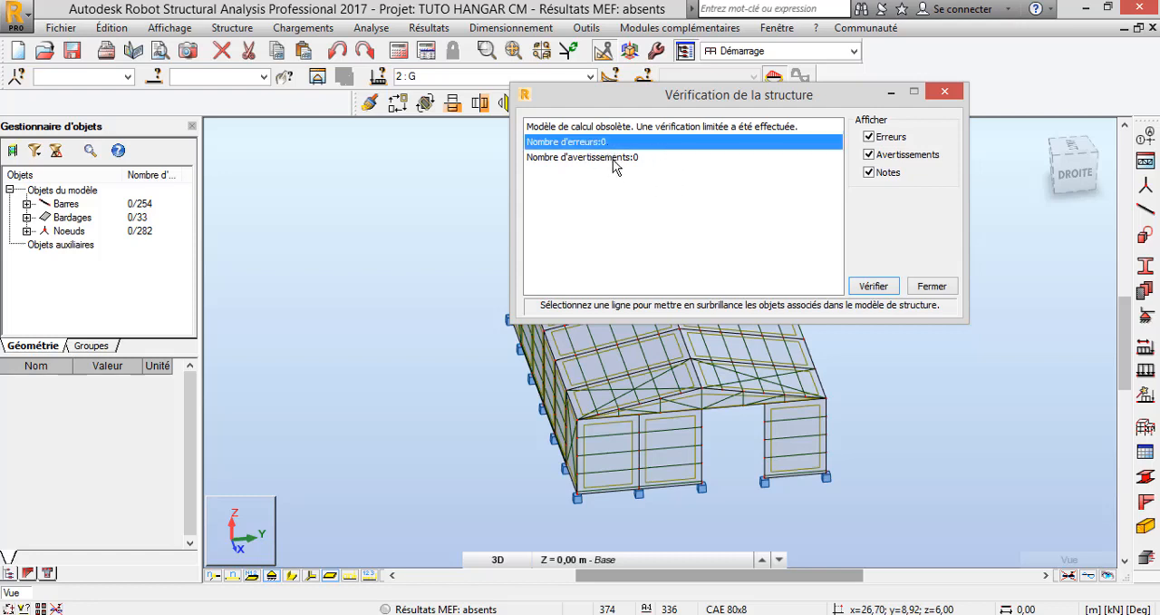
click(632, 159)
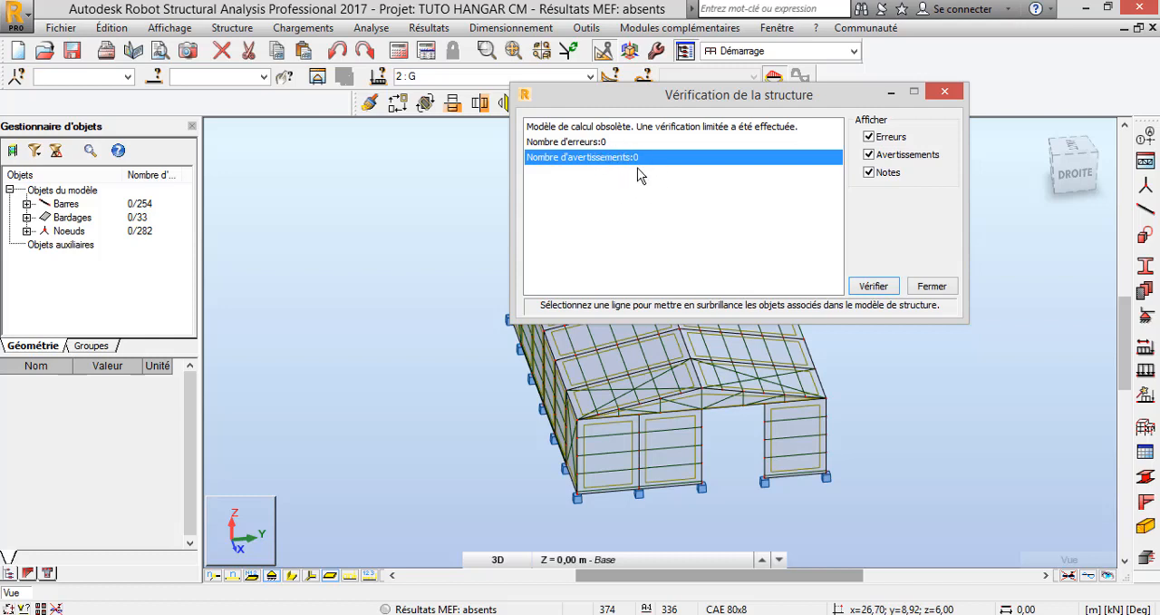
click(588, 144)
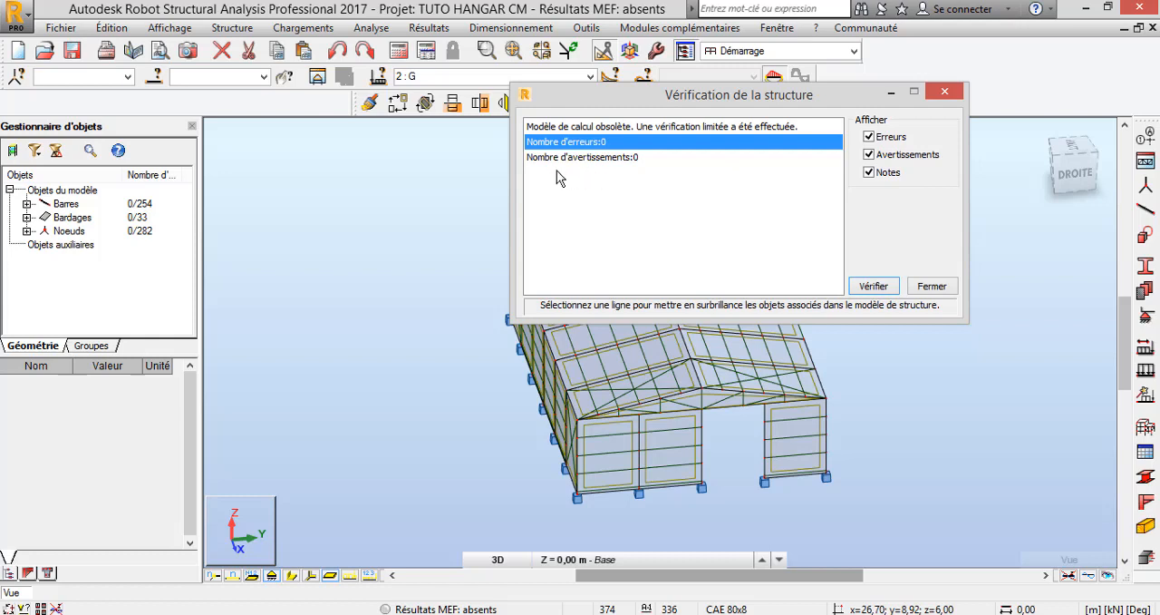
click(939, 286)
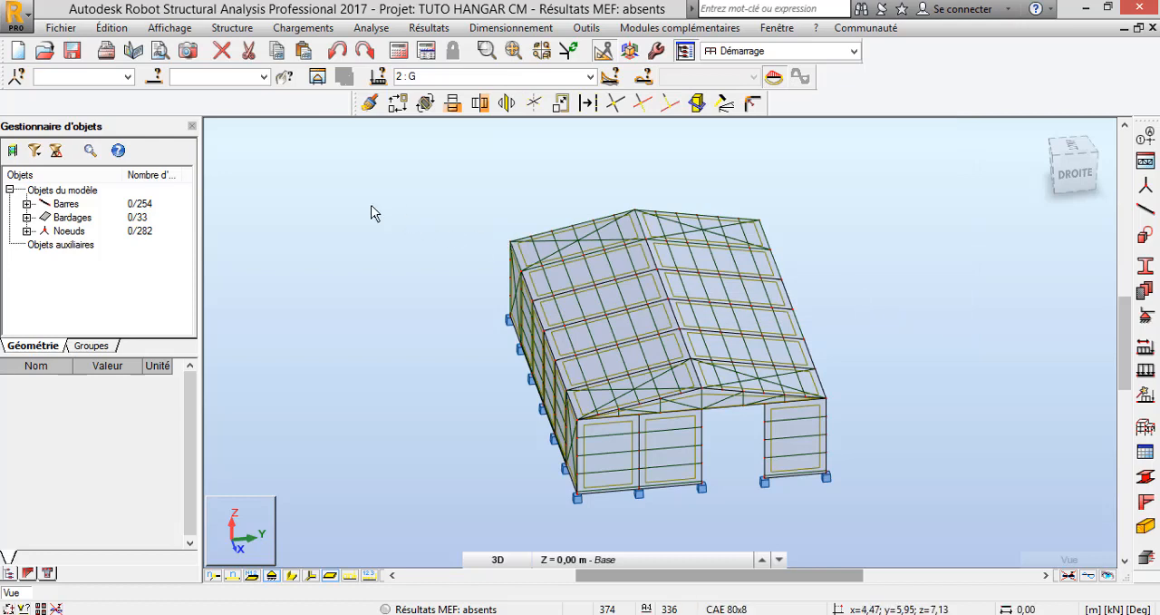
Set the load combinations to manual combination generation under the CM66 Avril 2000 code and open the advanced settings
click(309, 28)
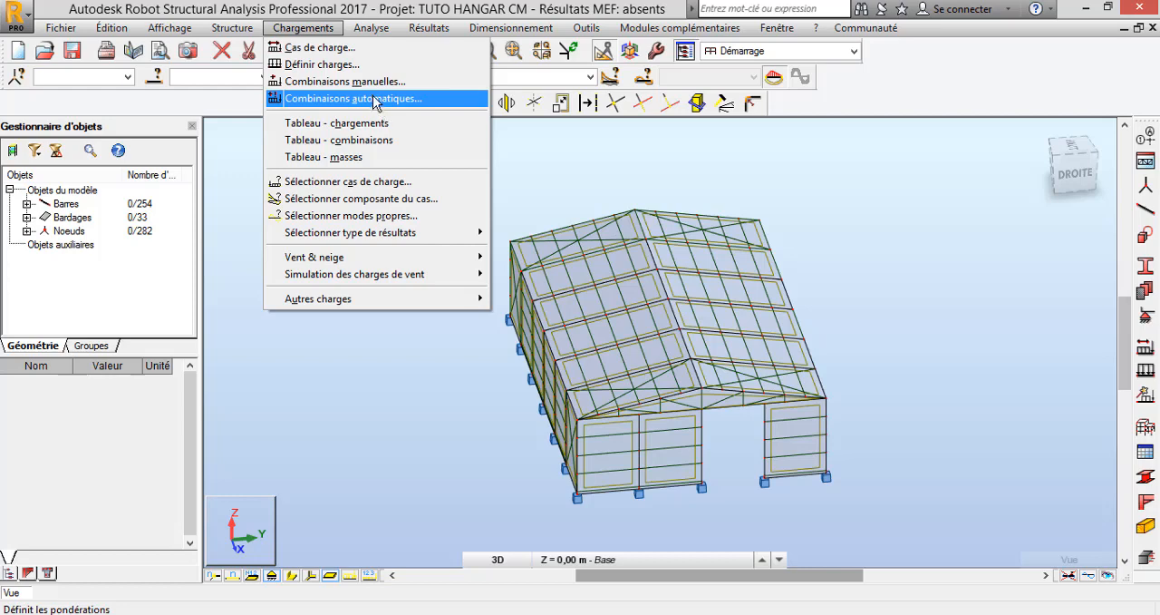
click(379, 100)
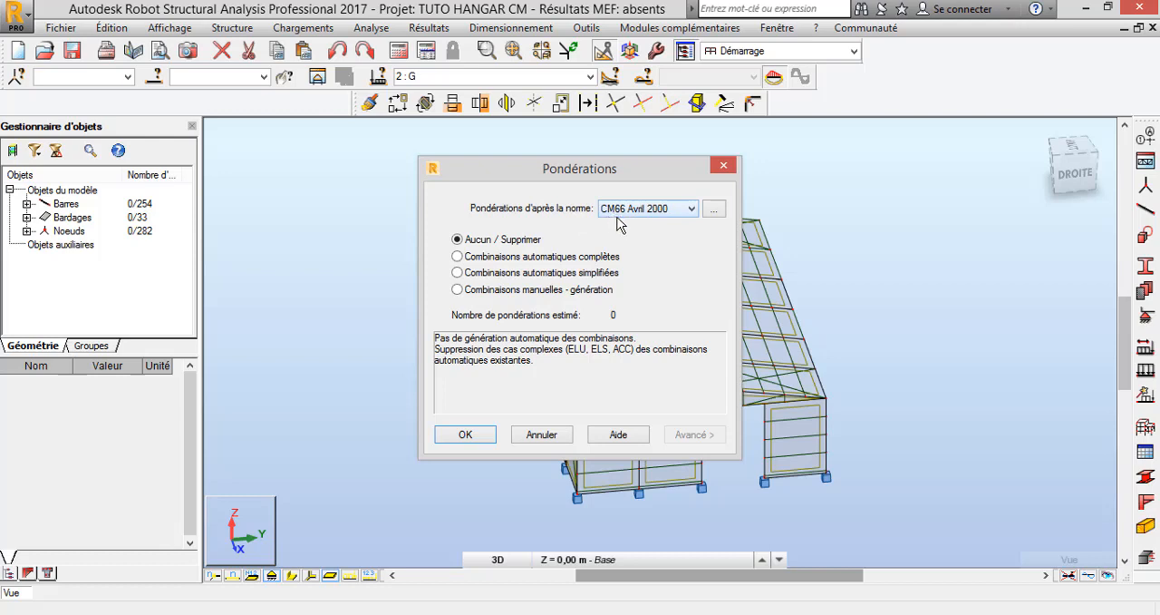
click(693, 214)
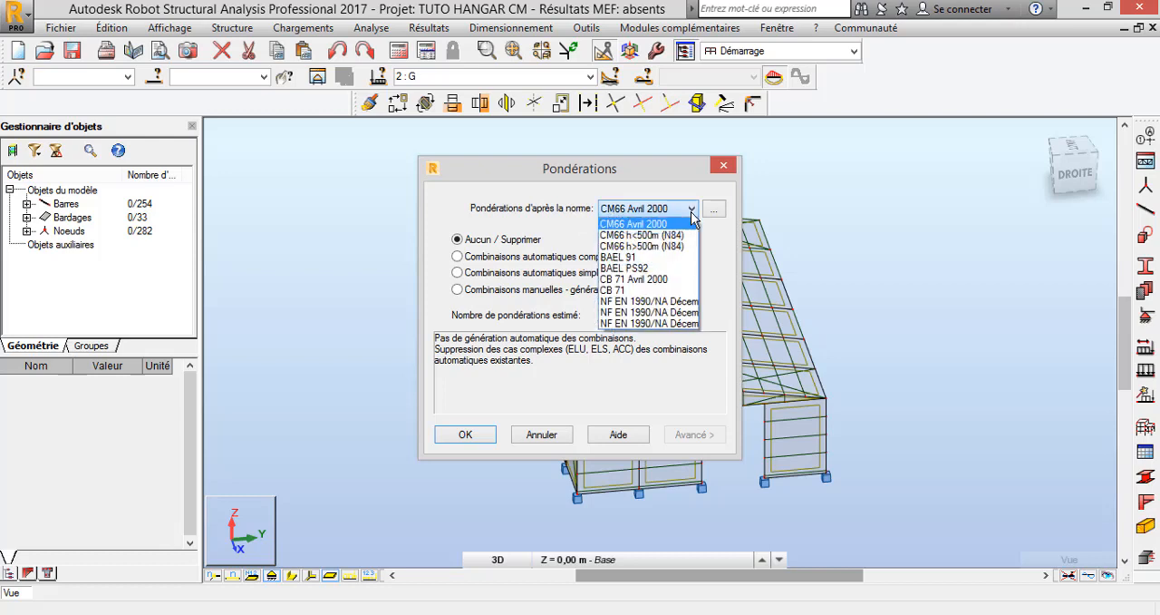
click(663, 225)
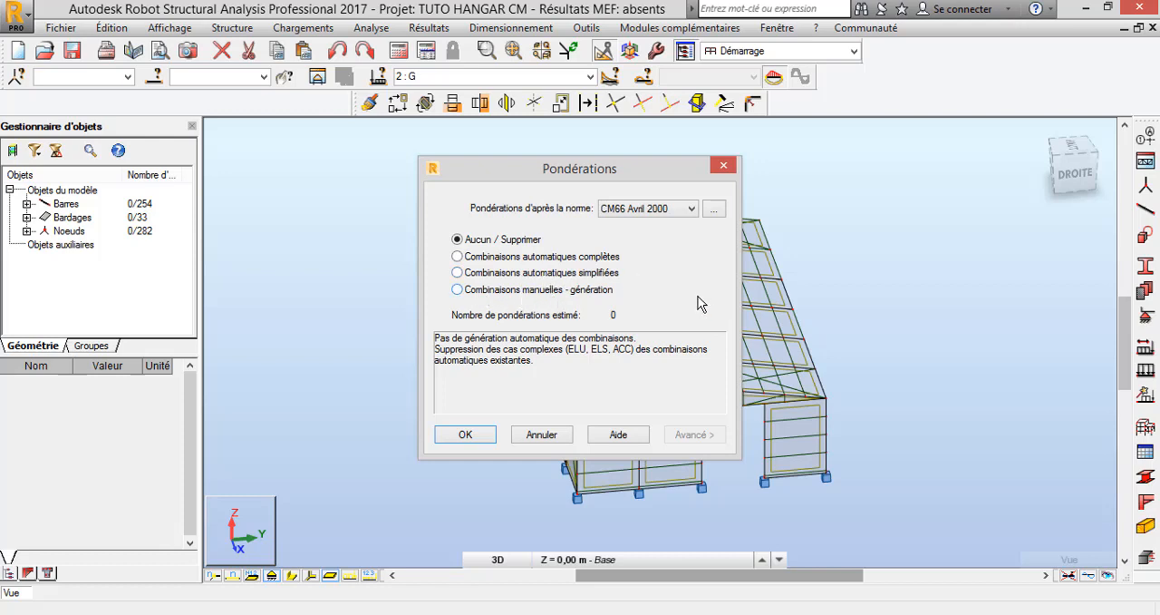
click(457, 290)
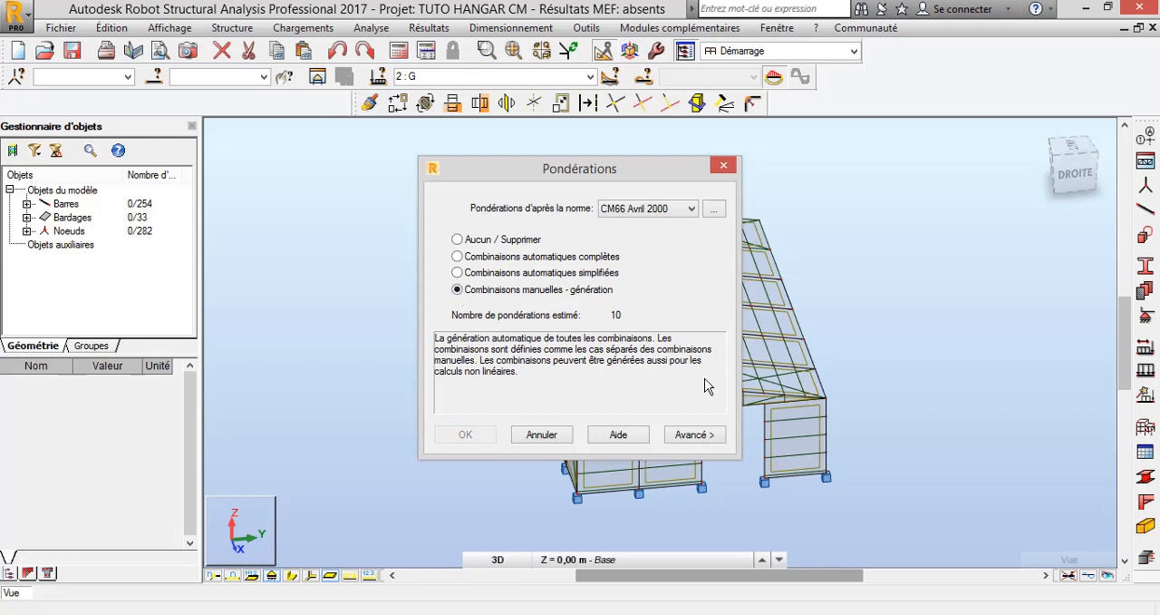
click(694, 436)
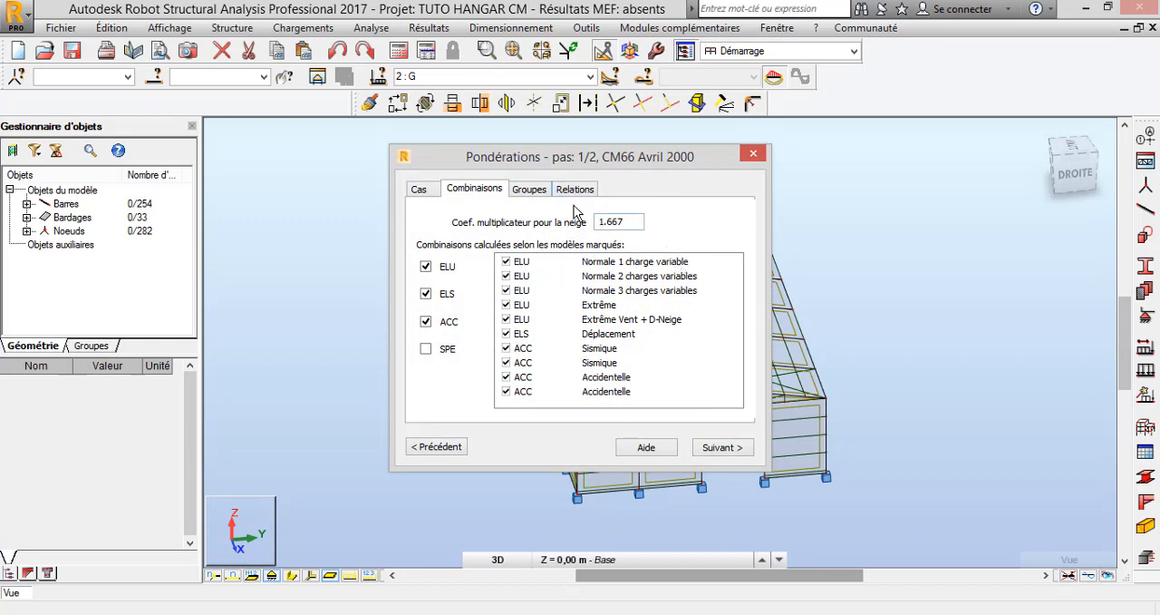
Make all load cases active for the combinations and exclude the ACC combination models
click(420, 189)
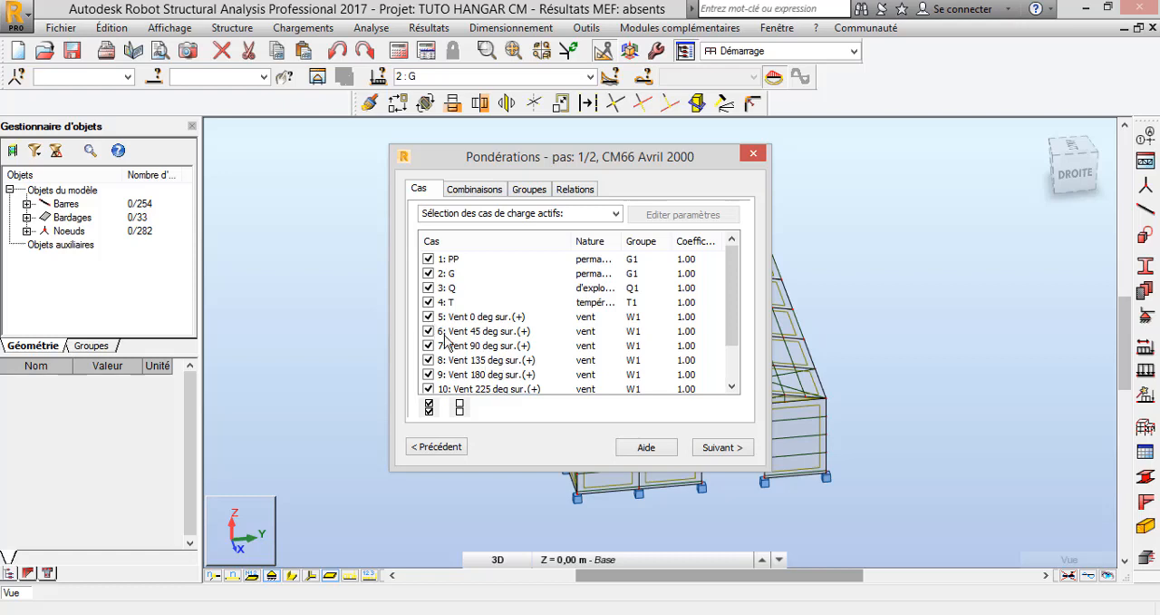
drag(732, 309, 725, 379)
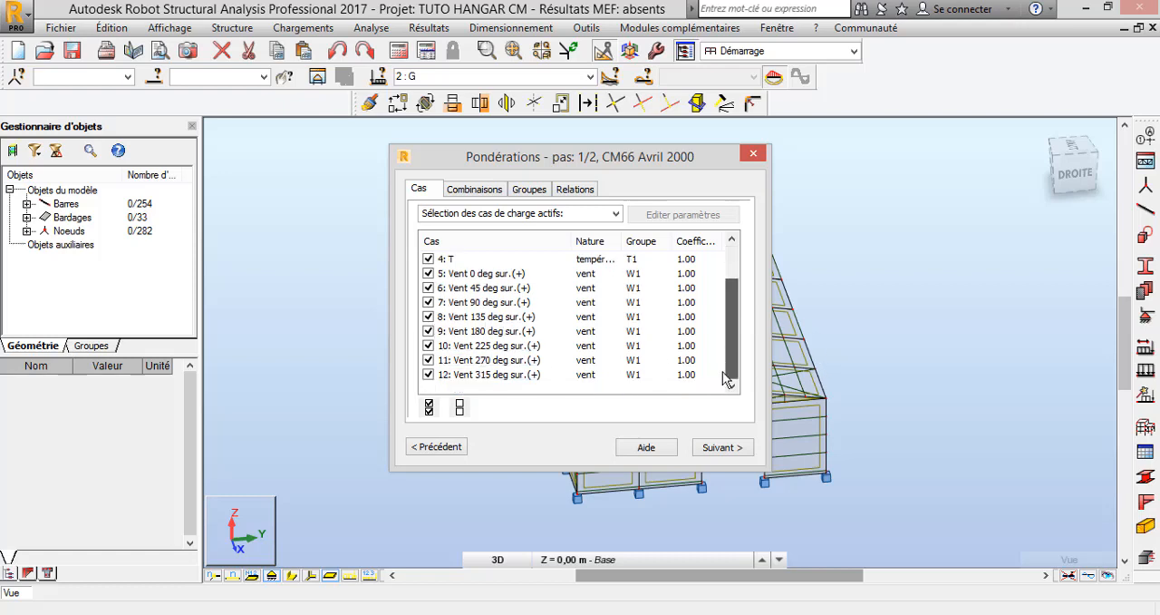
click(460, 407)
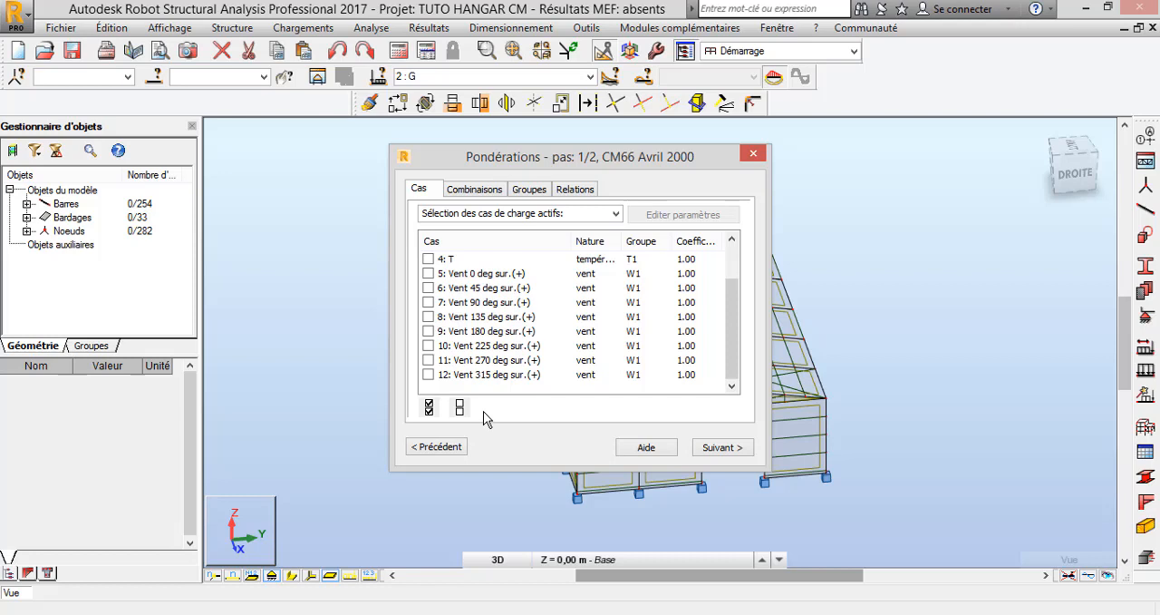
click(429, 408)
mouse_move(734, 332)
mouse_down()
mouse_move(729, 264)
mouse_move(728, 349)
mouse_up()
click(477, 194)
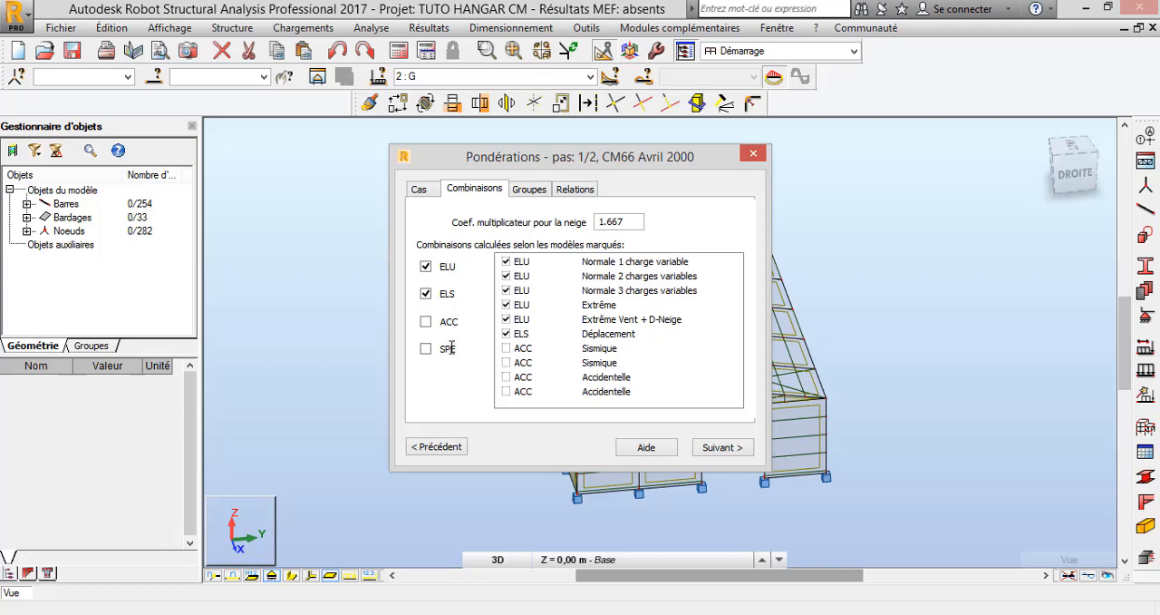
Examine the case groups and their operators for the permanente, d'exploitation, vent and température load natures
click(533, 191)
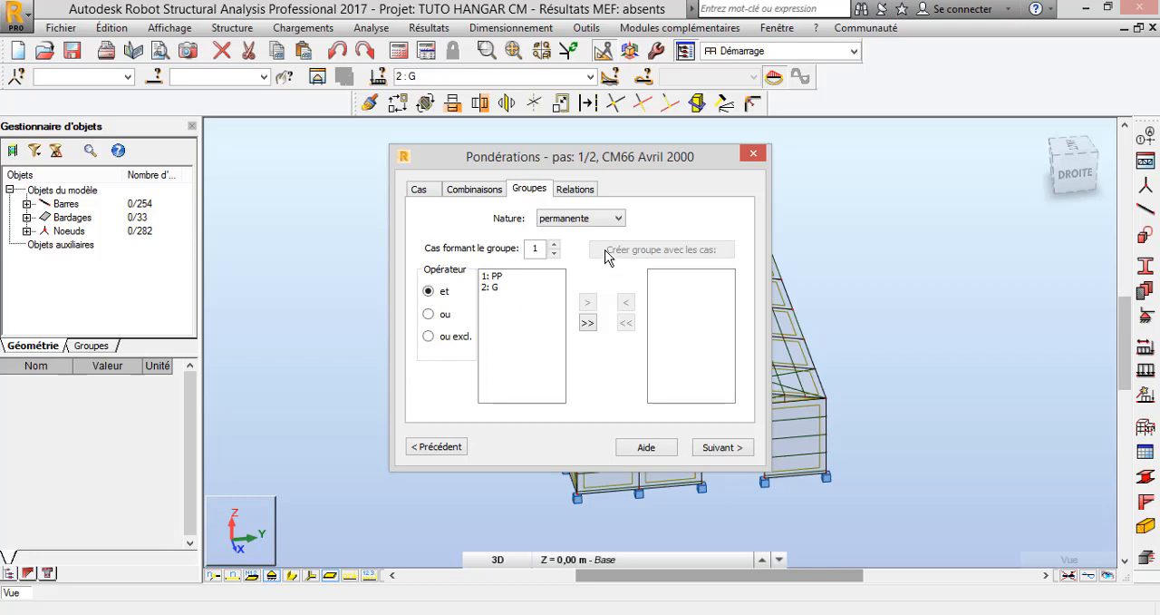
click(620, 218)
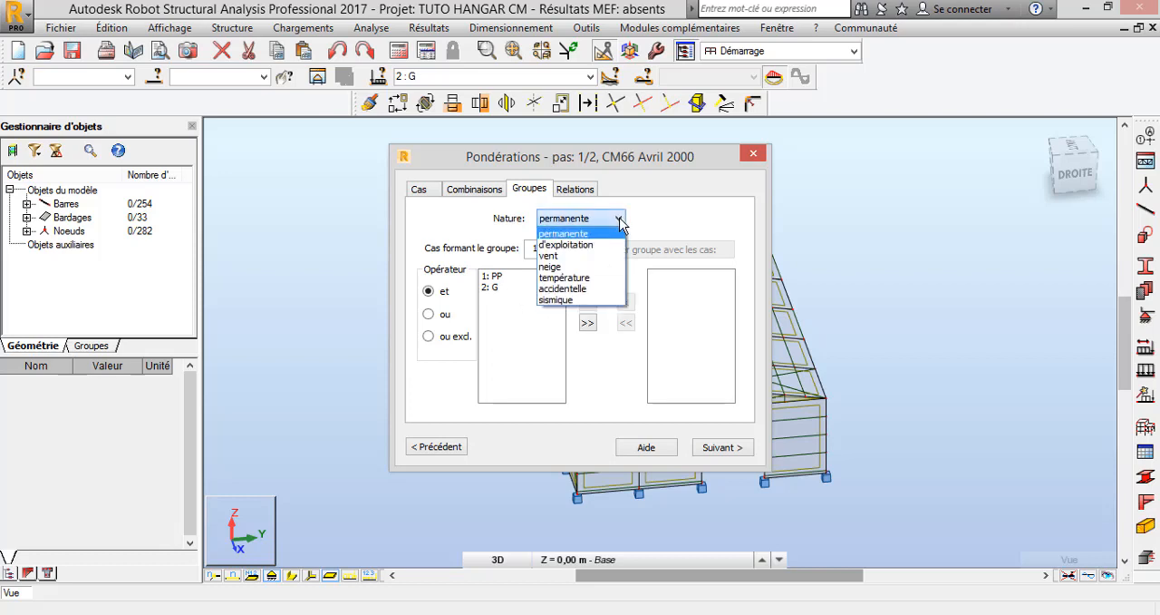
click(580, 245)
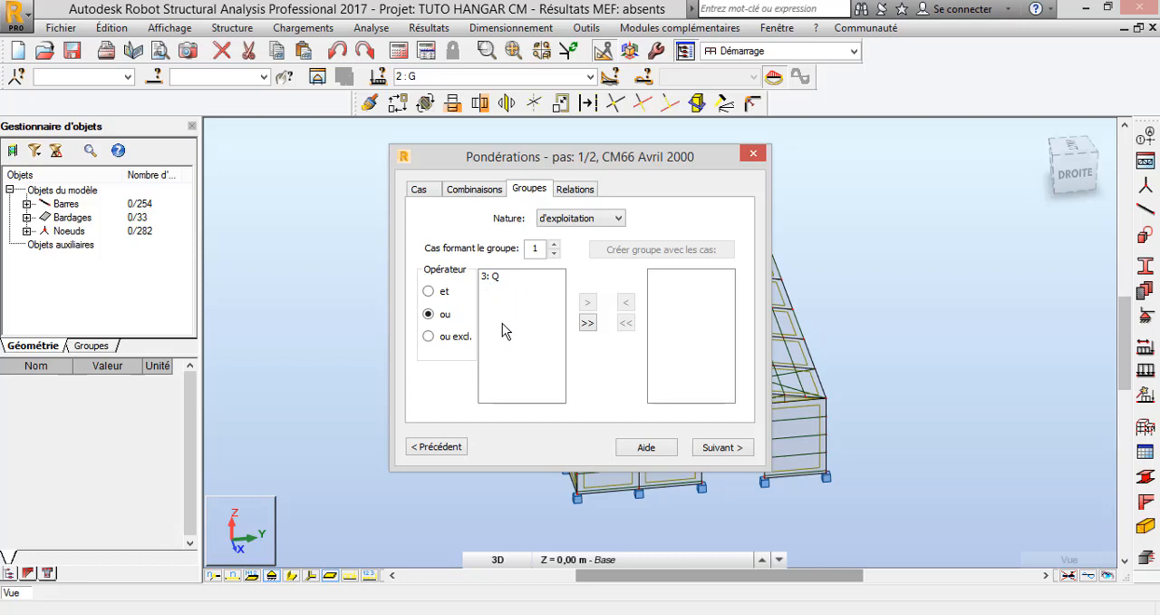
click(618, 218)
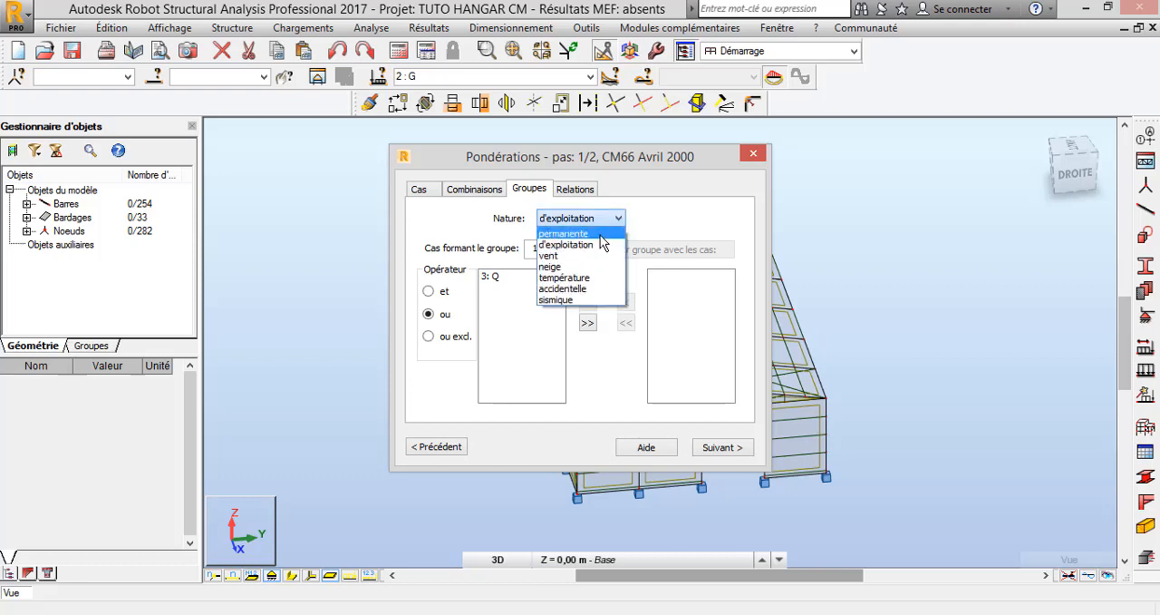
click(570, 256)
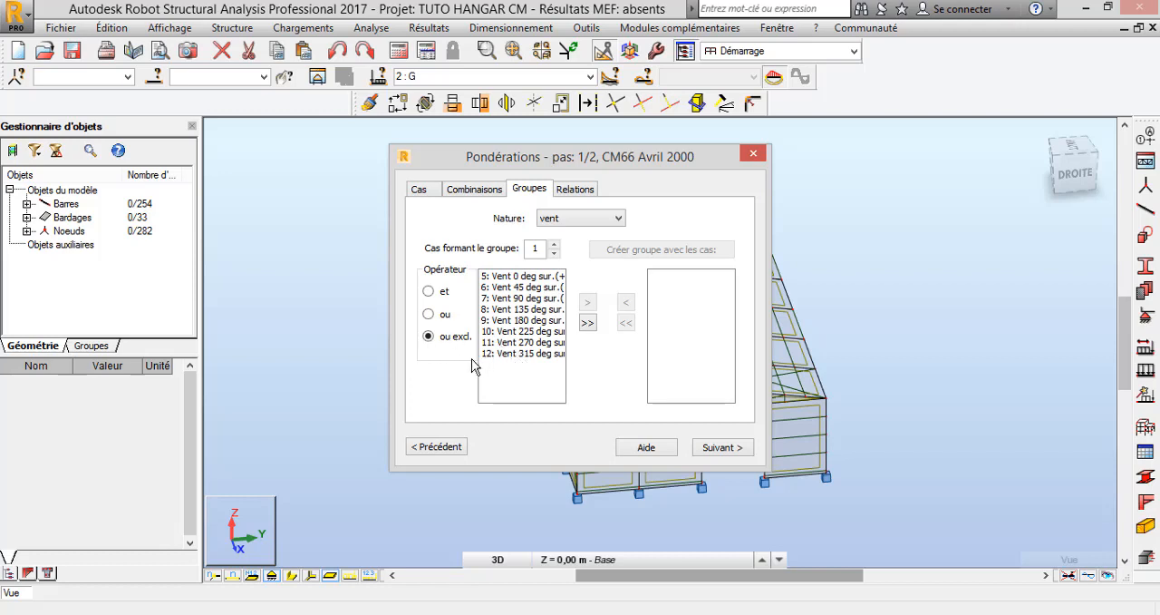
click(620, 219)
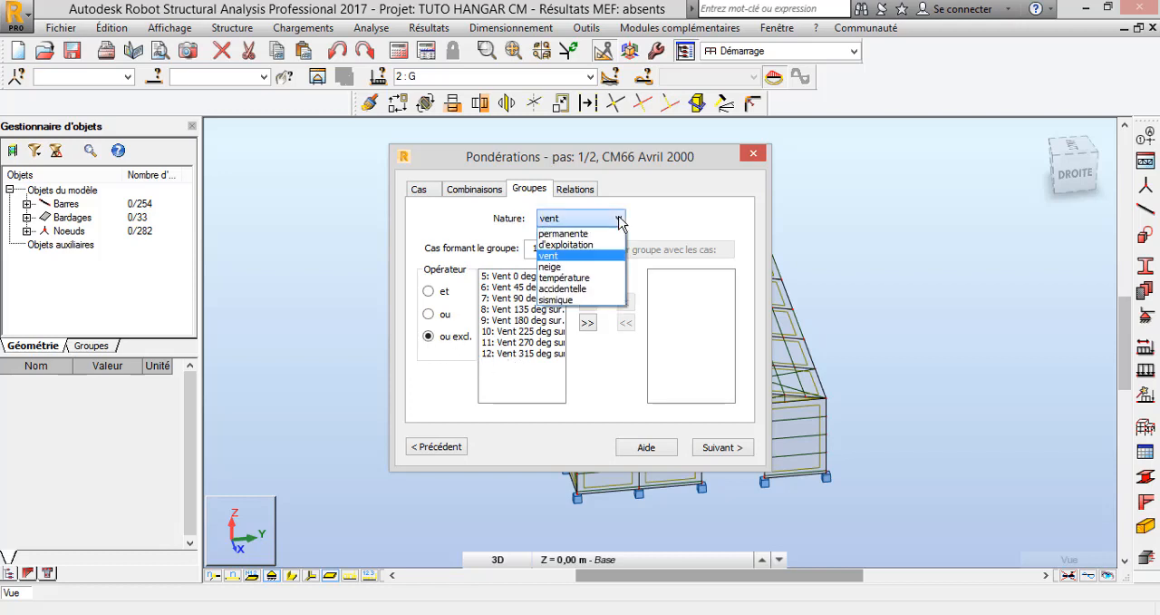
click(569, 278)
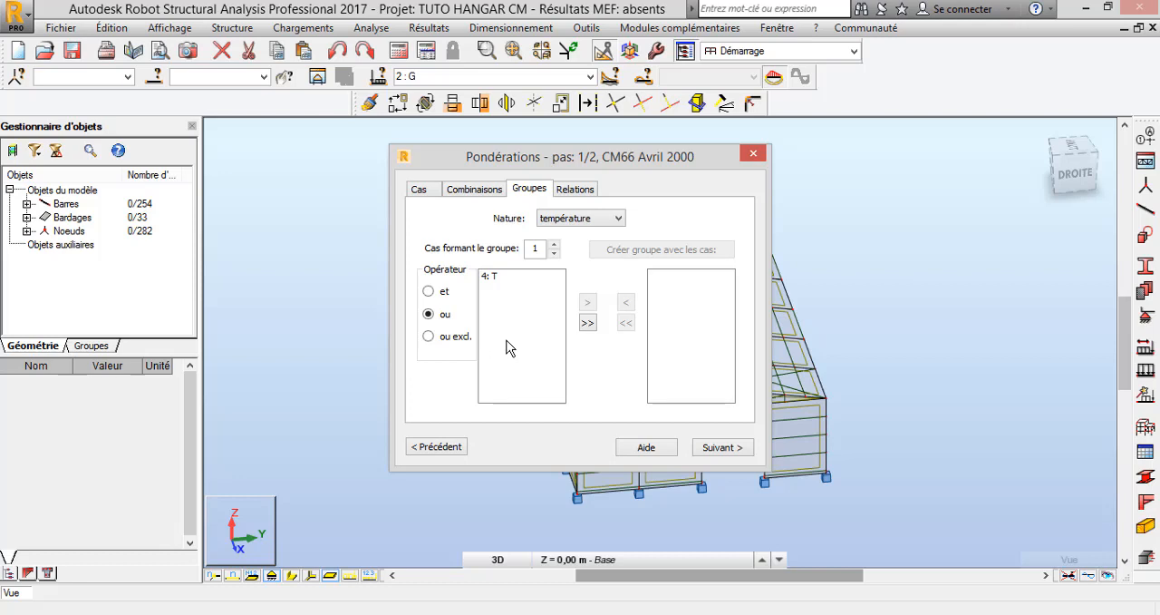
click(620, 220)
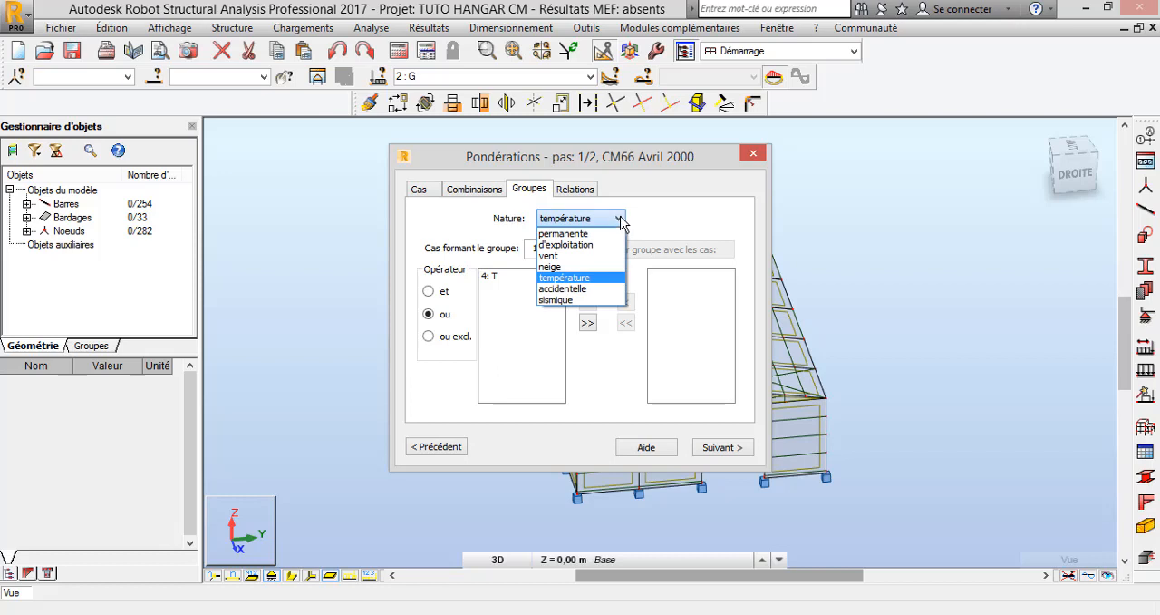
click(622, 219)
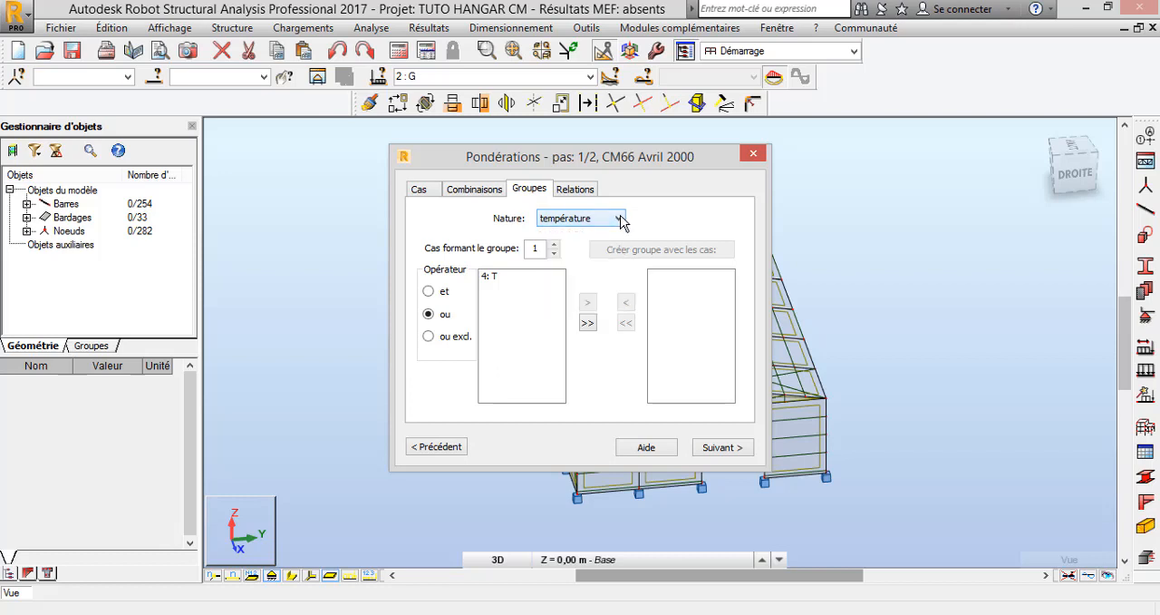
Examine the group relations for the permanente, d'exploitation, vent and température load natures
click(580, 191)
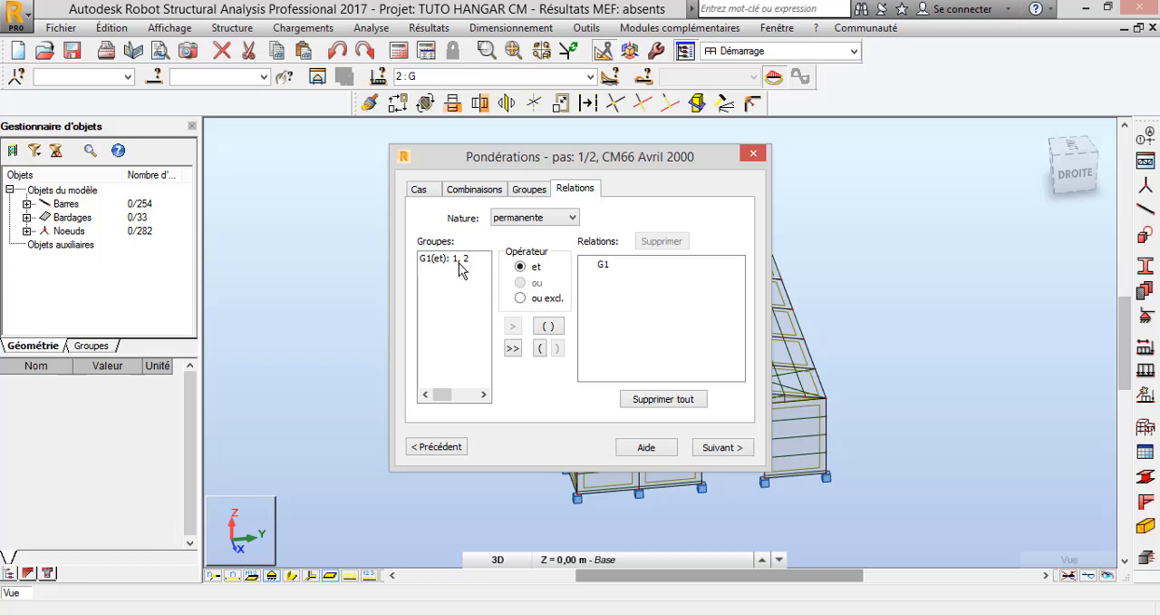
click(573, 218)
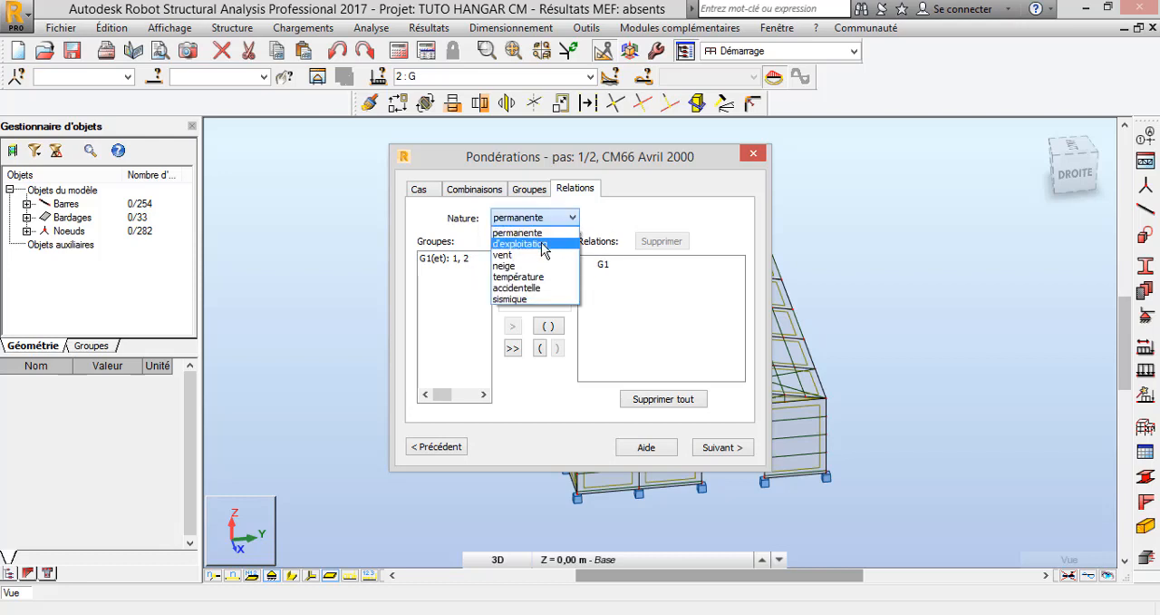
click(543, 244)
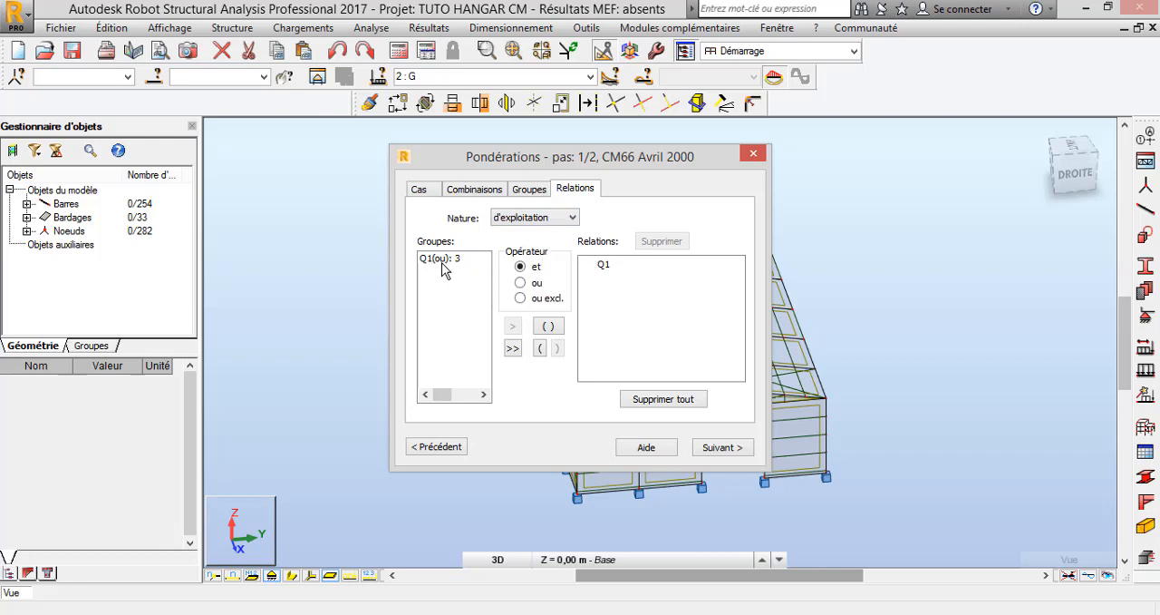
click(573, 219)
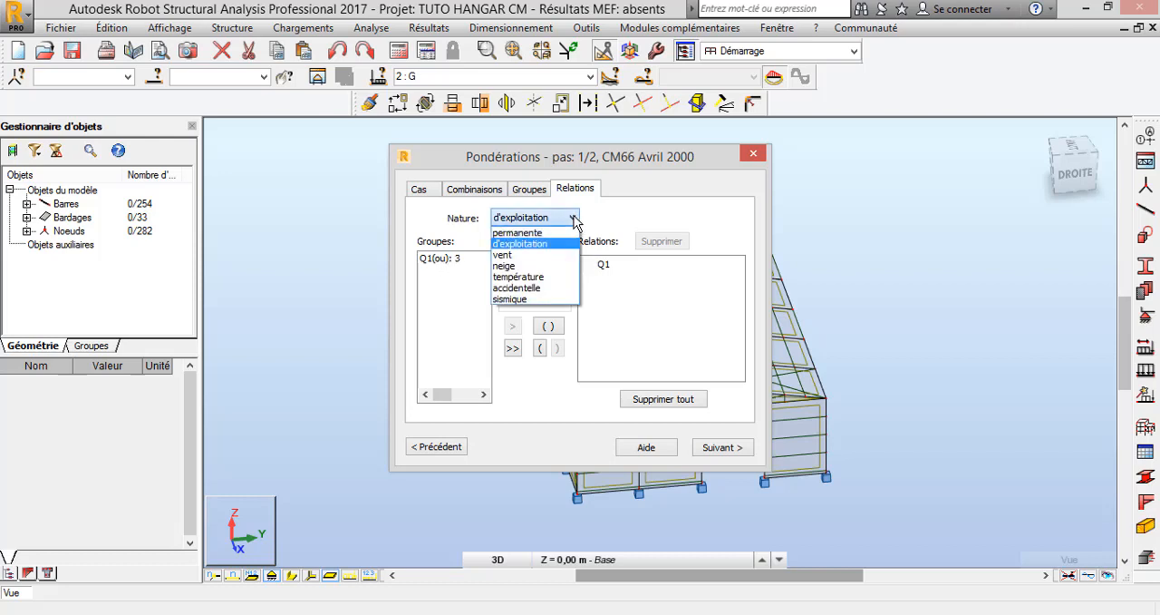
click(504, 255)
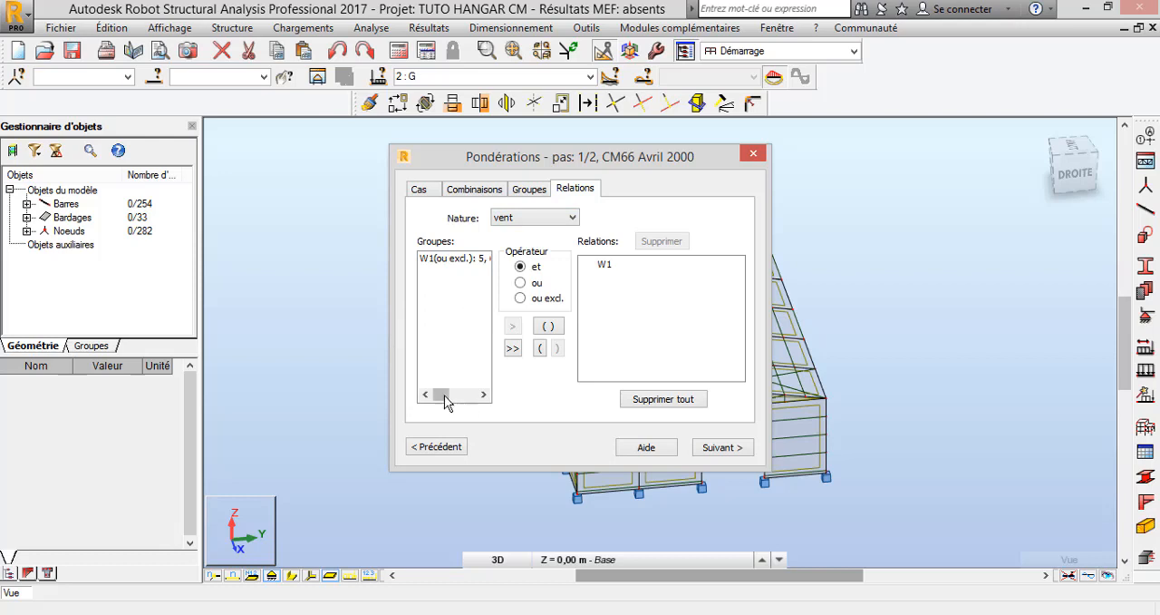
mouse_move(442, 396)
mouse_down()
mouse_move(474, 407)
mouse_move(440, 403)
mouse_up()
click(573, 219)
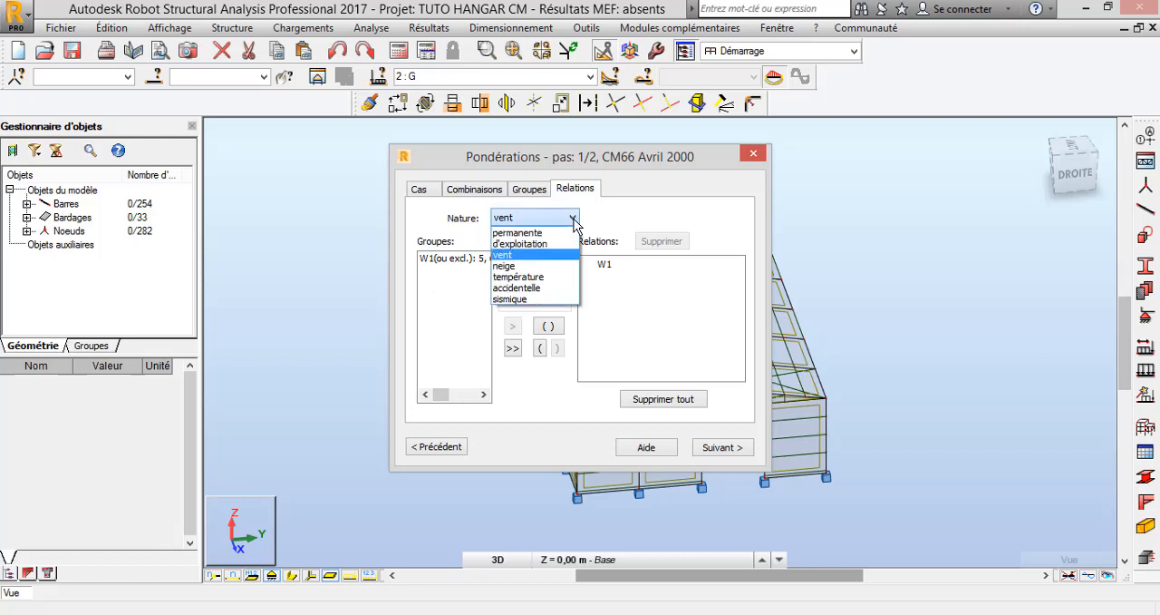
click(535, 278)
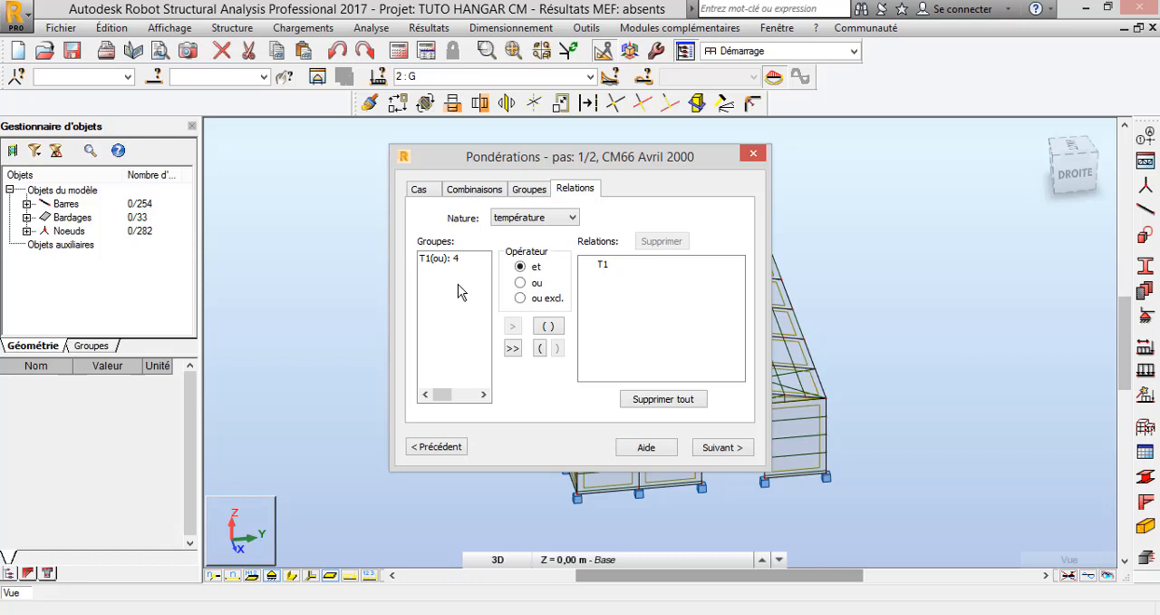
Review the proposed ELU and ELS combinations, select all of them and generate them
click(723, 448)
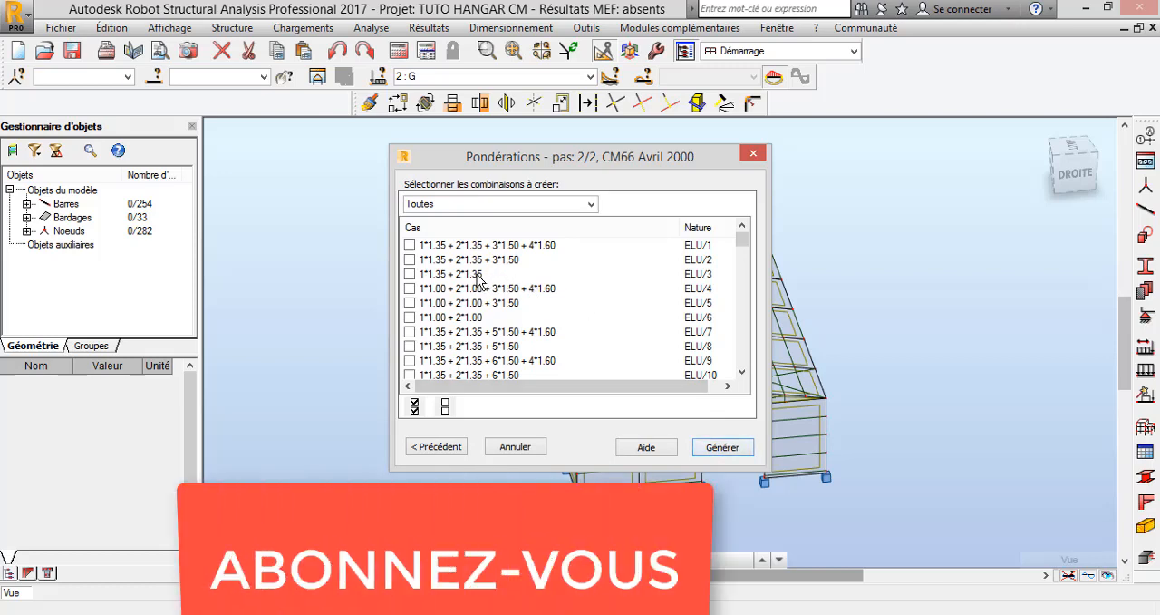
drag(745, 240, 737, 383)
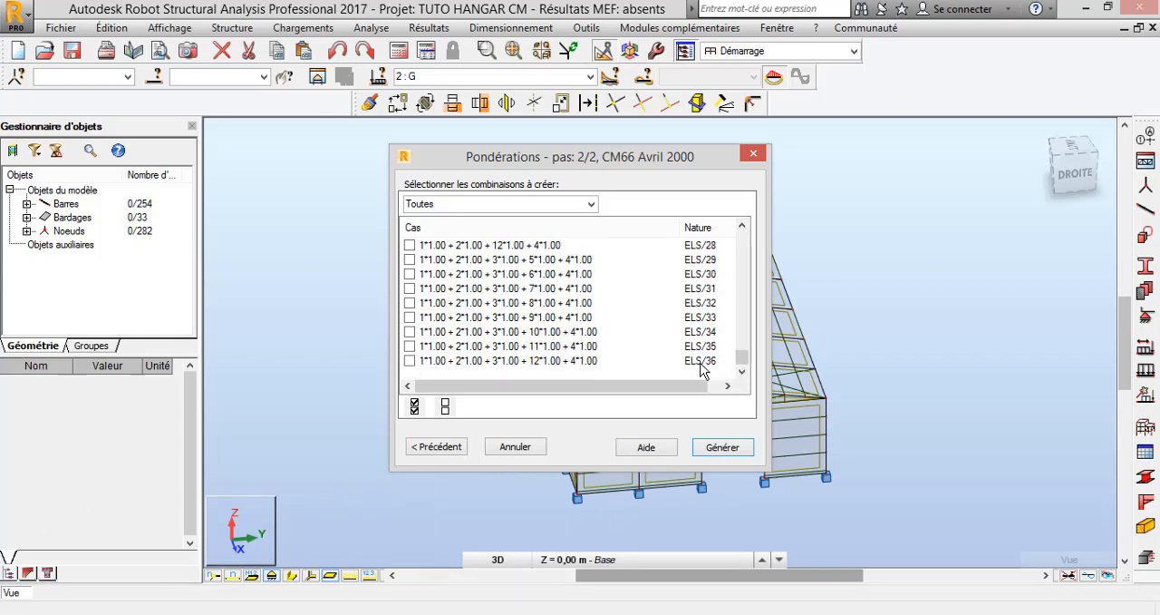
drag(742, 358, 747, 332)
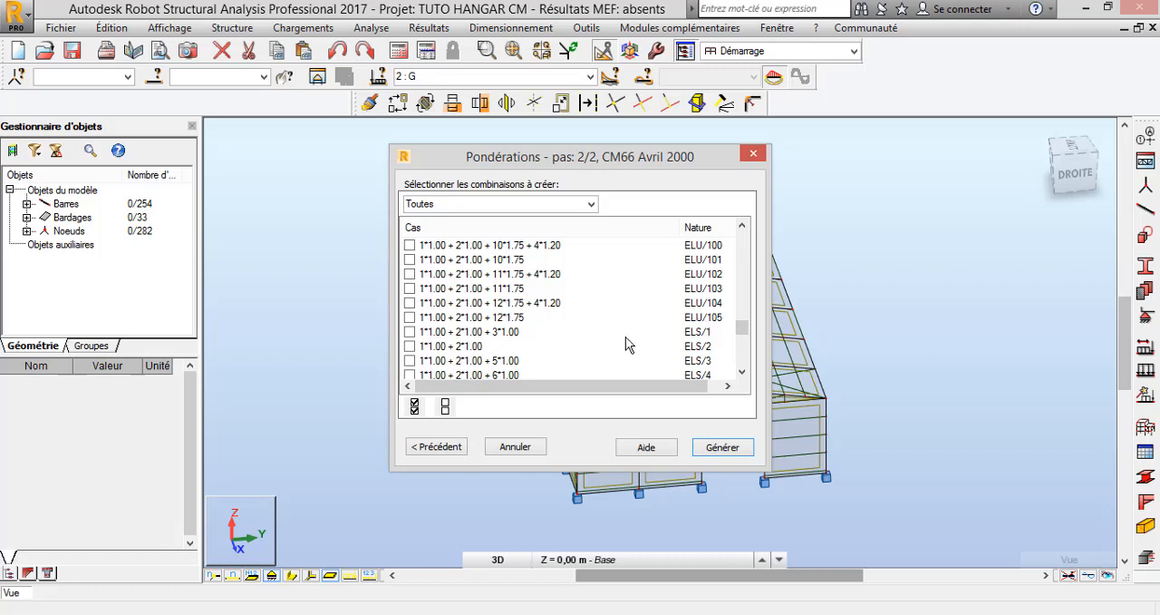
click(414, 405)
click(732, 449)
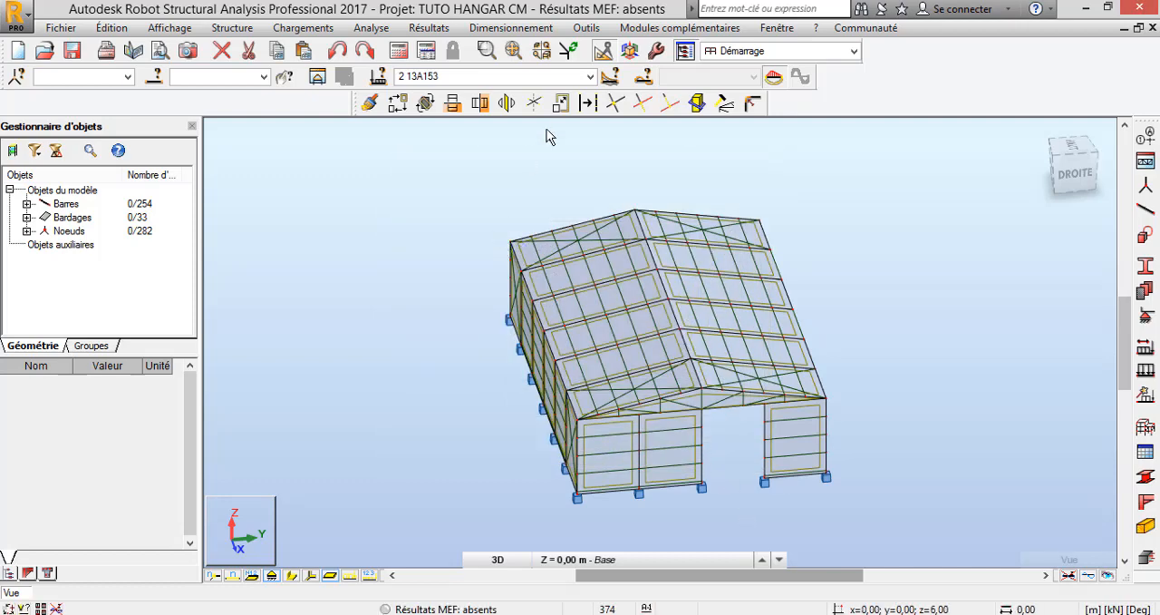
Look through the load case list to check the simple cases and the generated ELU and ELS combinations
click(591, 77)
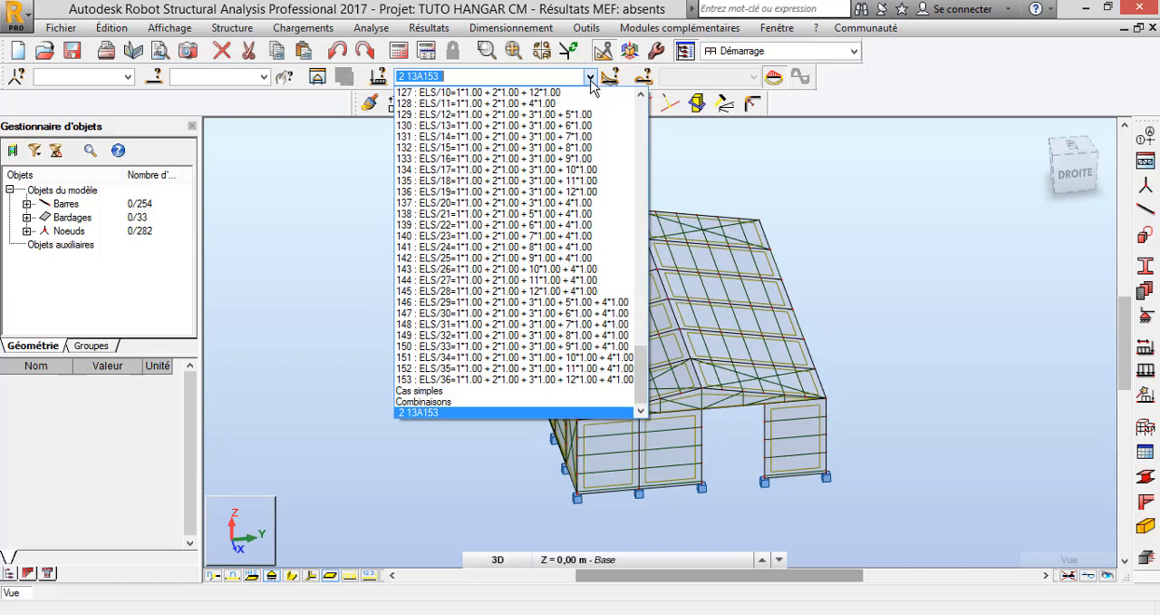
scroll(512, 343, up, 12)
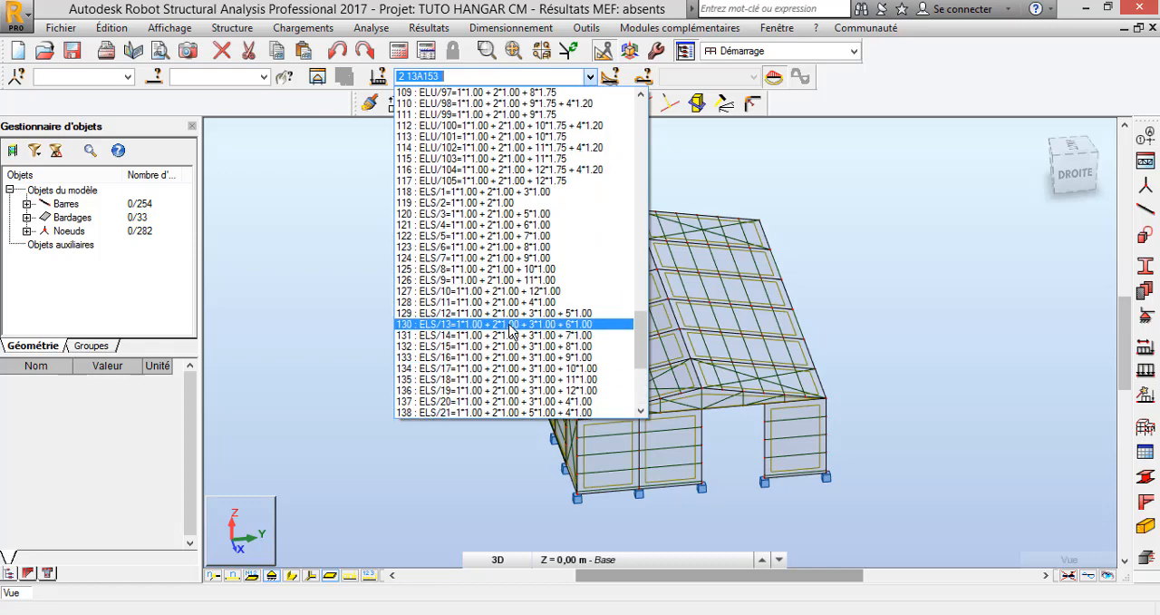
scroll(510, 328, up, 18)
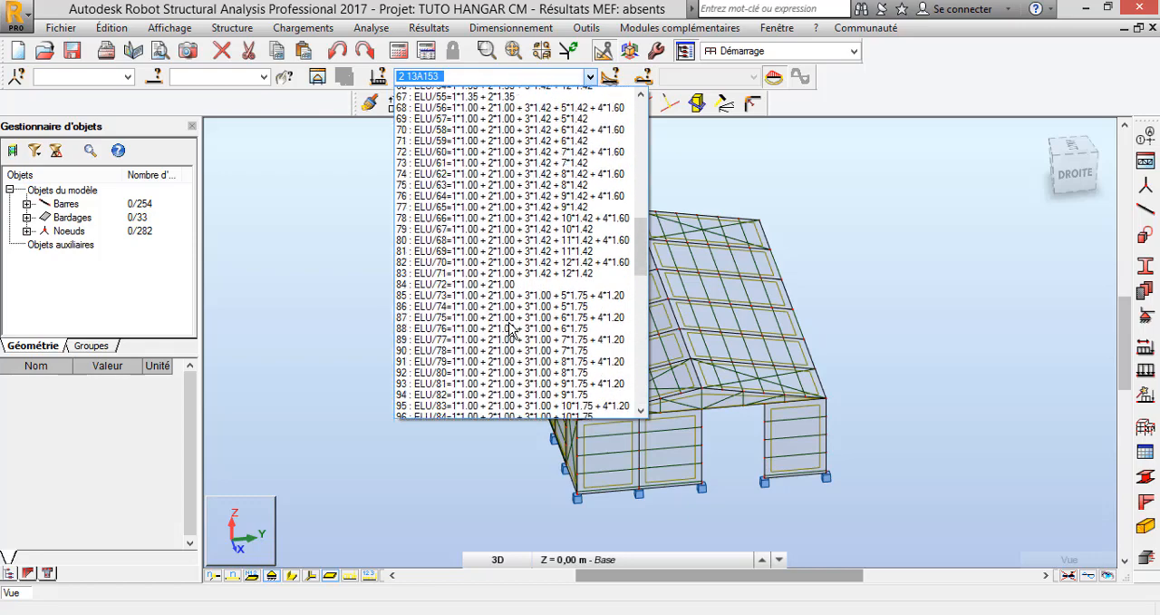
scroll(511, 328, up, 12)
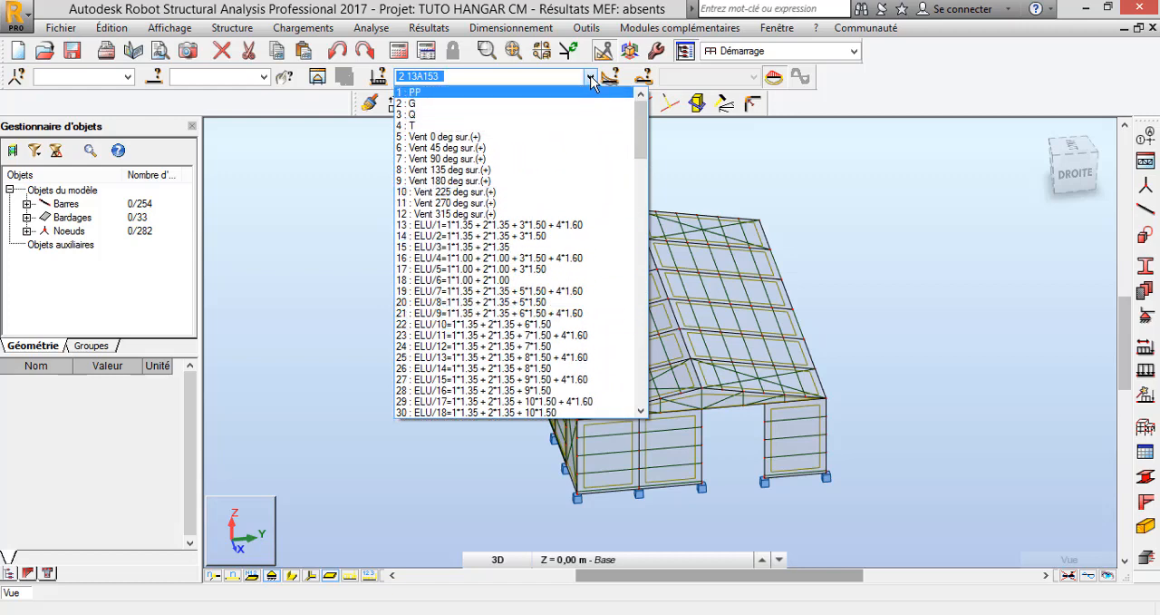
scroll(518, 254, down, 15)
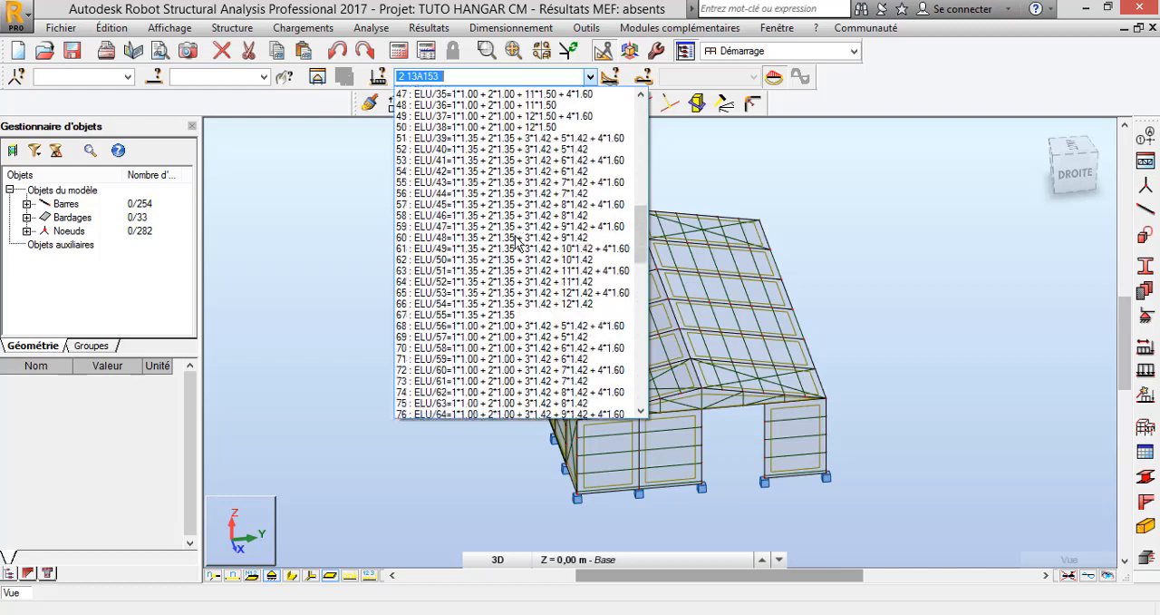
click(591, 77)
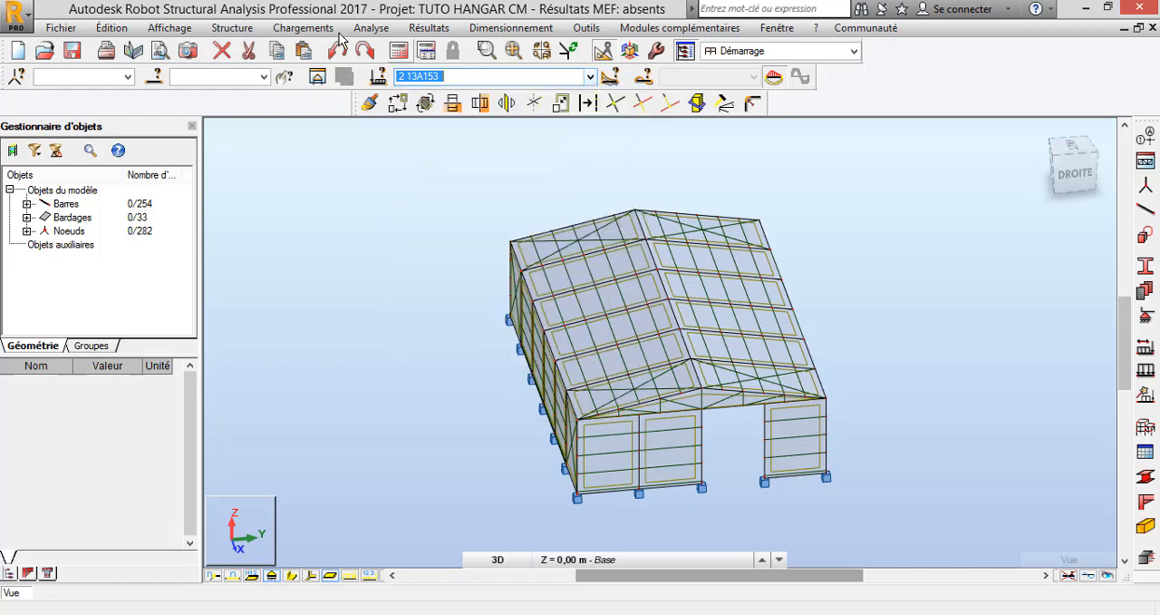
Open the combinations table and review the definition of each generated combination
click(291, 28)
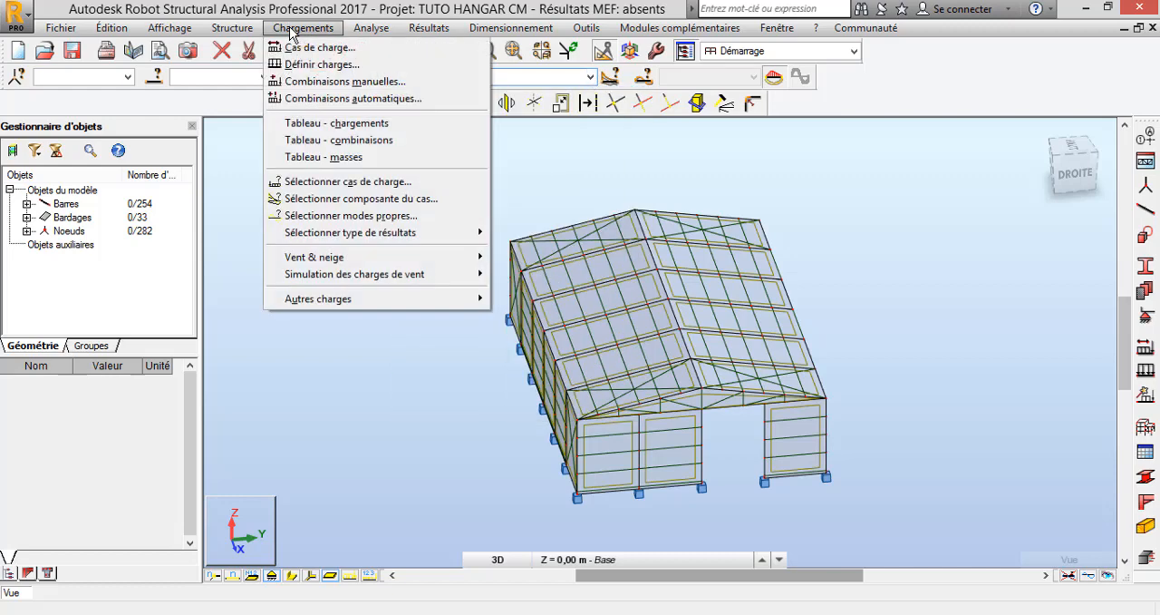
click(372, 145)
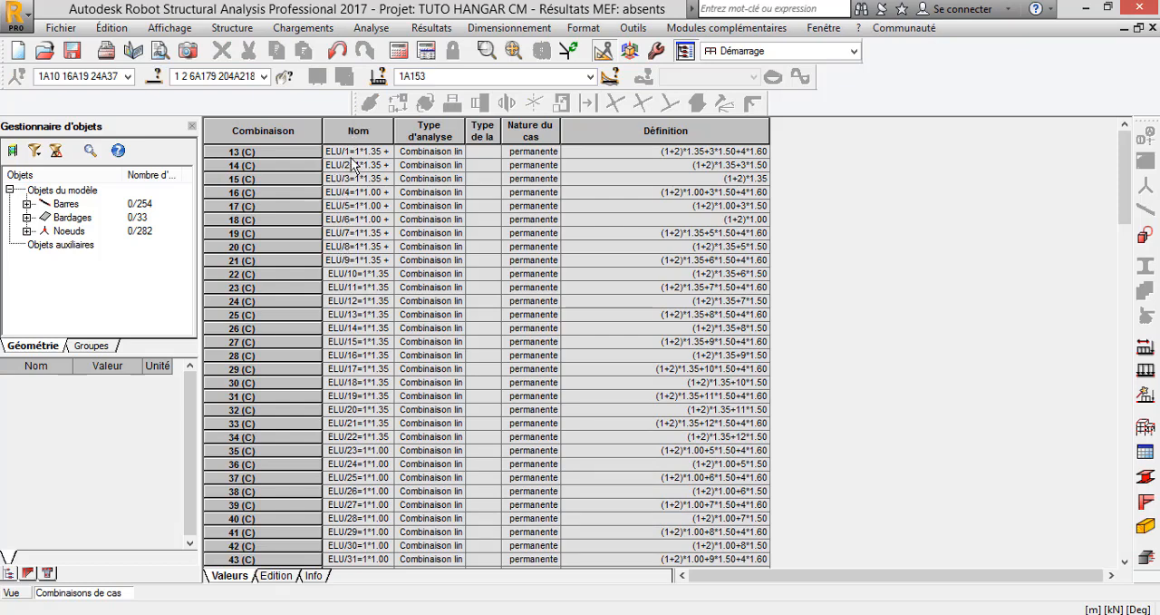
scroll(365, 195, down, 7)
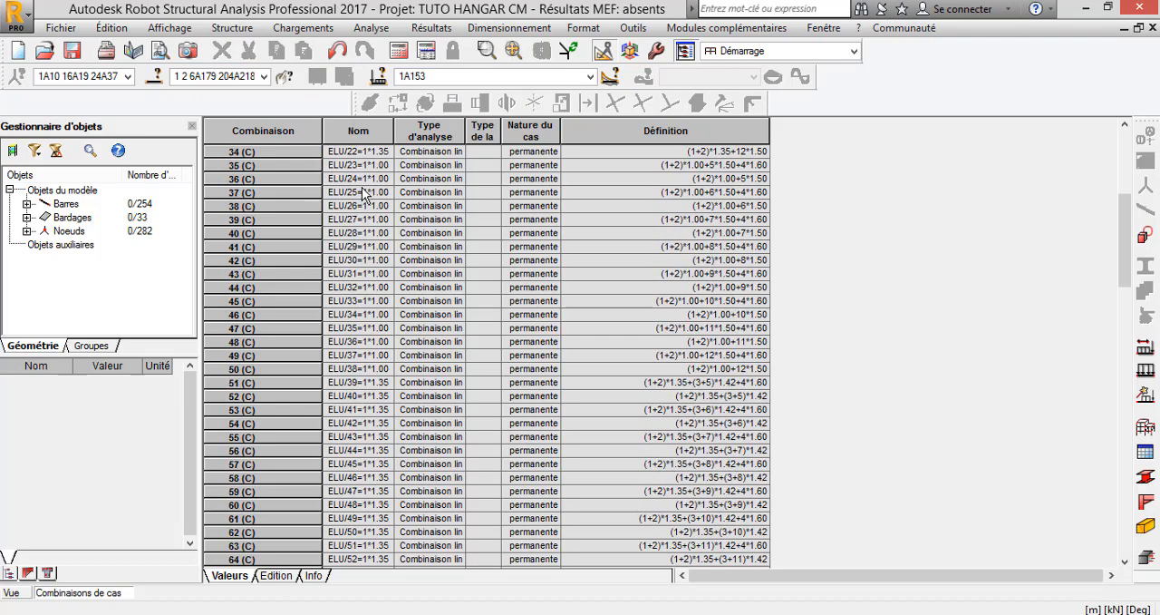
scroll(364, 195, up, 7)
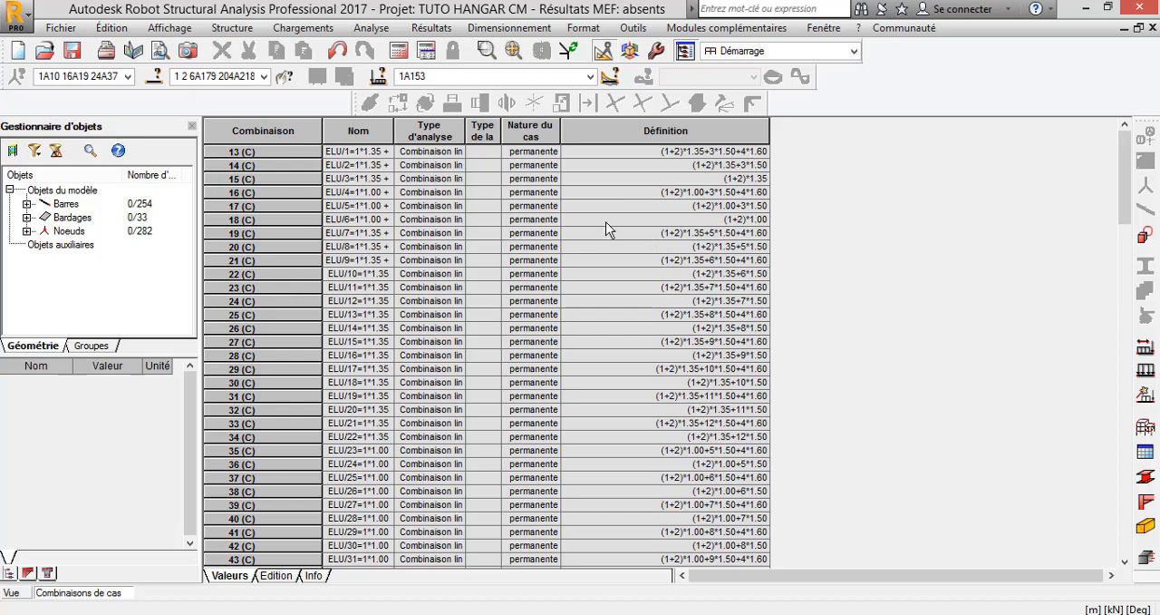
Open the loads table, review the loads defined for each case, and return to the 3D model view
click(303, 28)
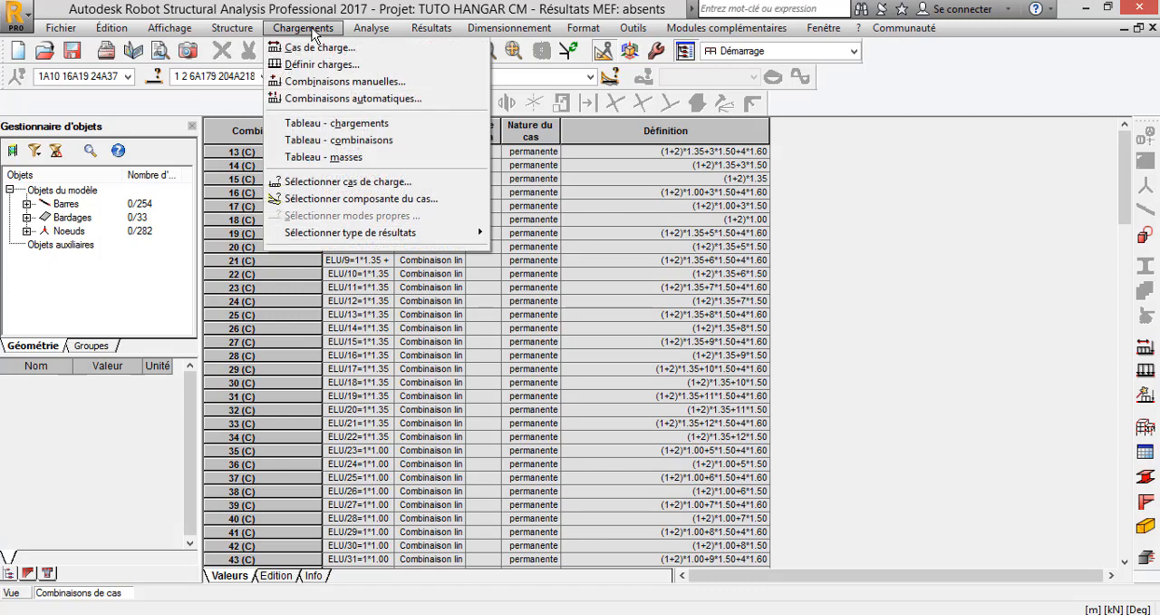
click(355, 126)
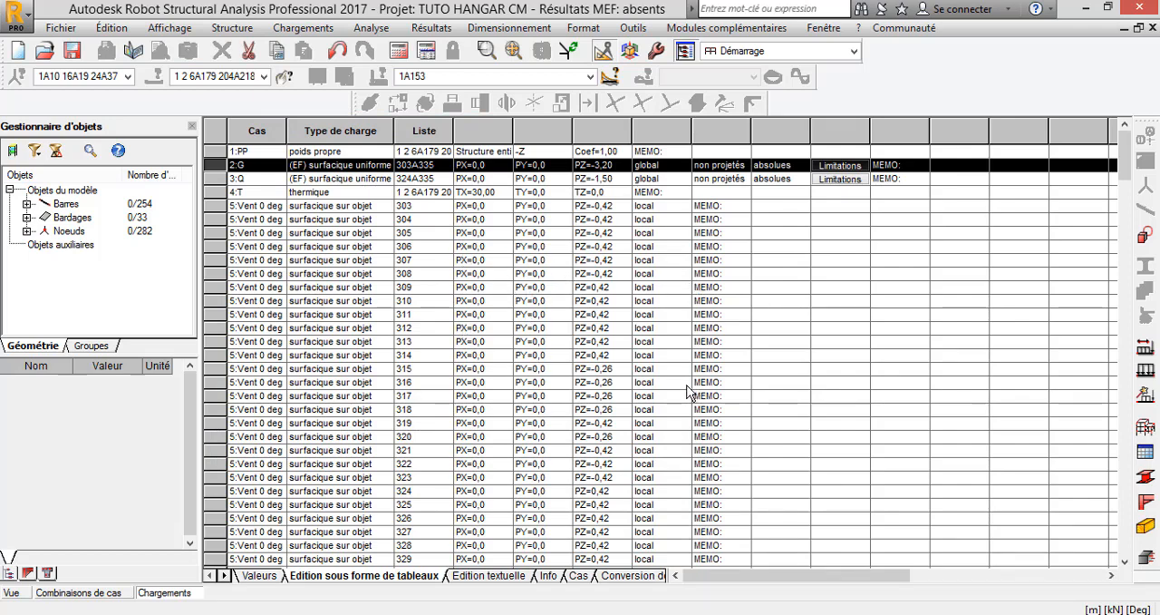
scroll(612, 379, down, 2)
scroll(612, 379, up, 2)
click(12, 592)
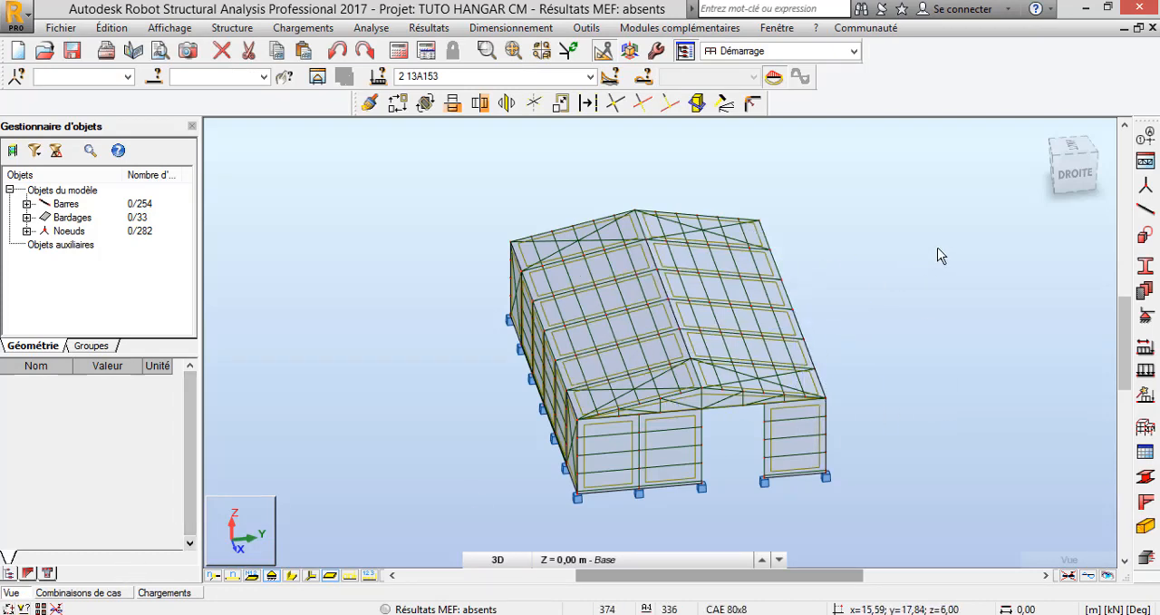
click(591, 76)
click(591, 77)
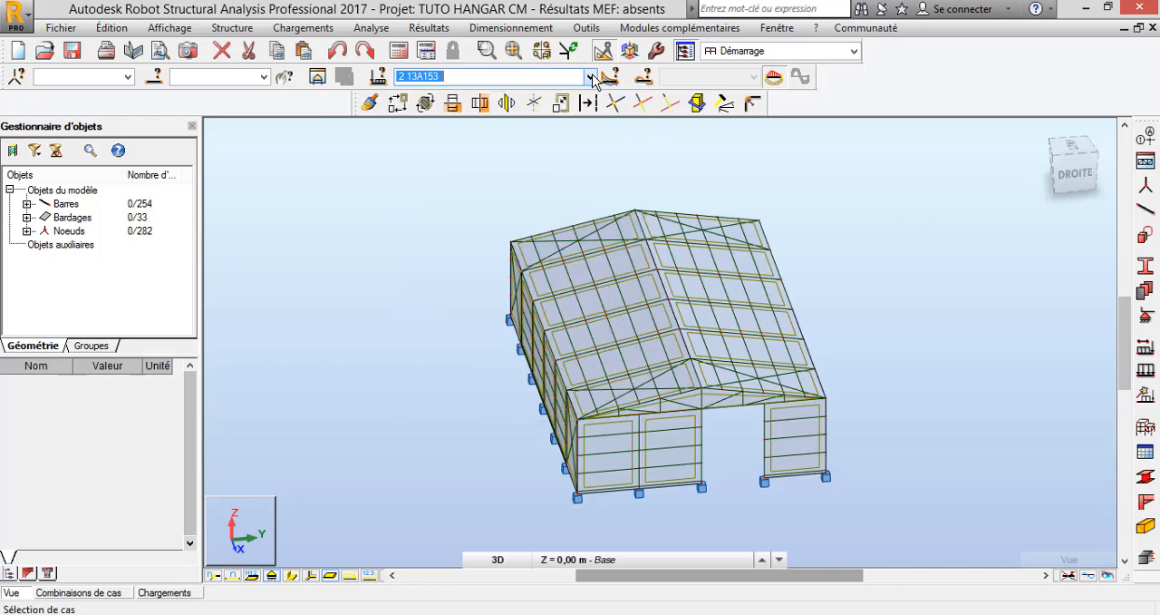
click(853, 222)
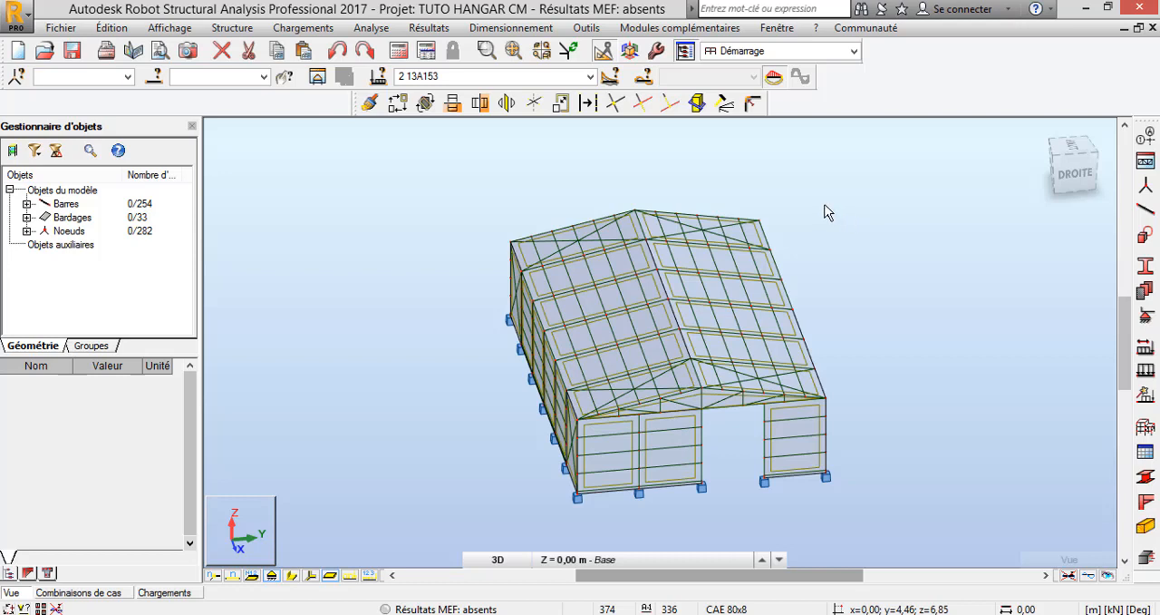
Open the structure's numbering settings and keep node numbering starting at 1 with a step of 1
click(235, 30)
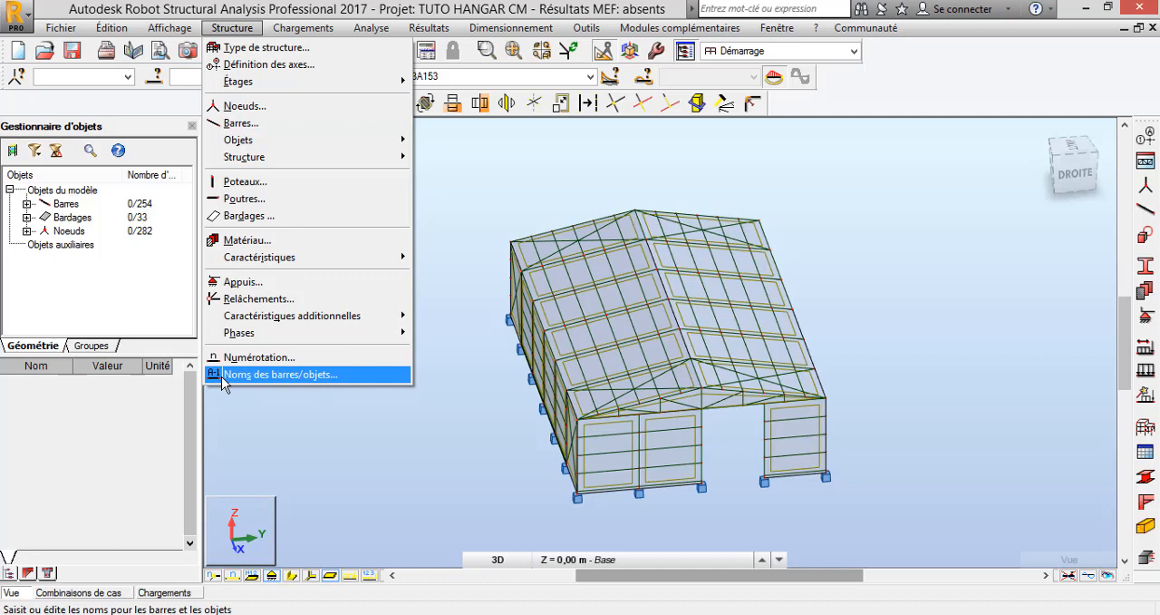
click(286, 356)
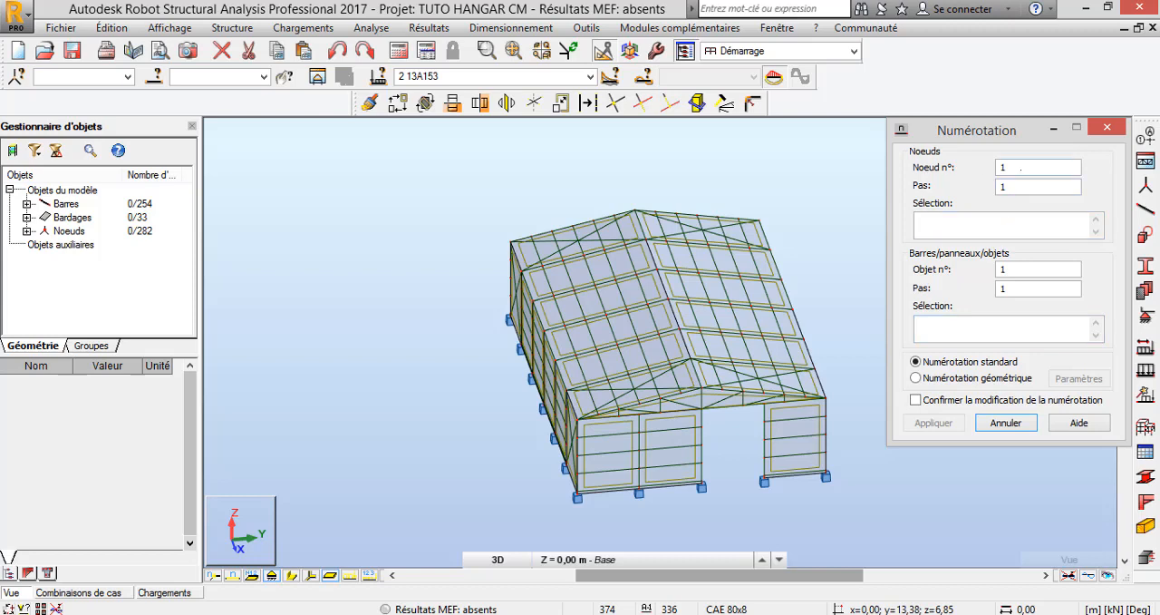
click(1019, 168)
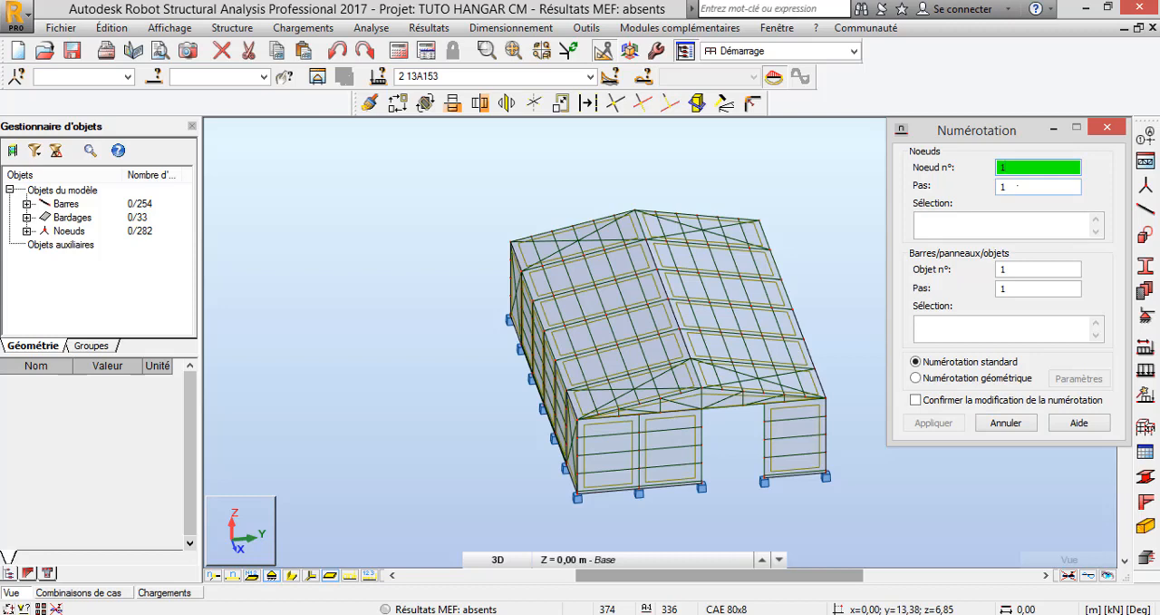
click(1017, 186)
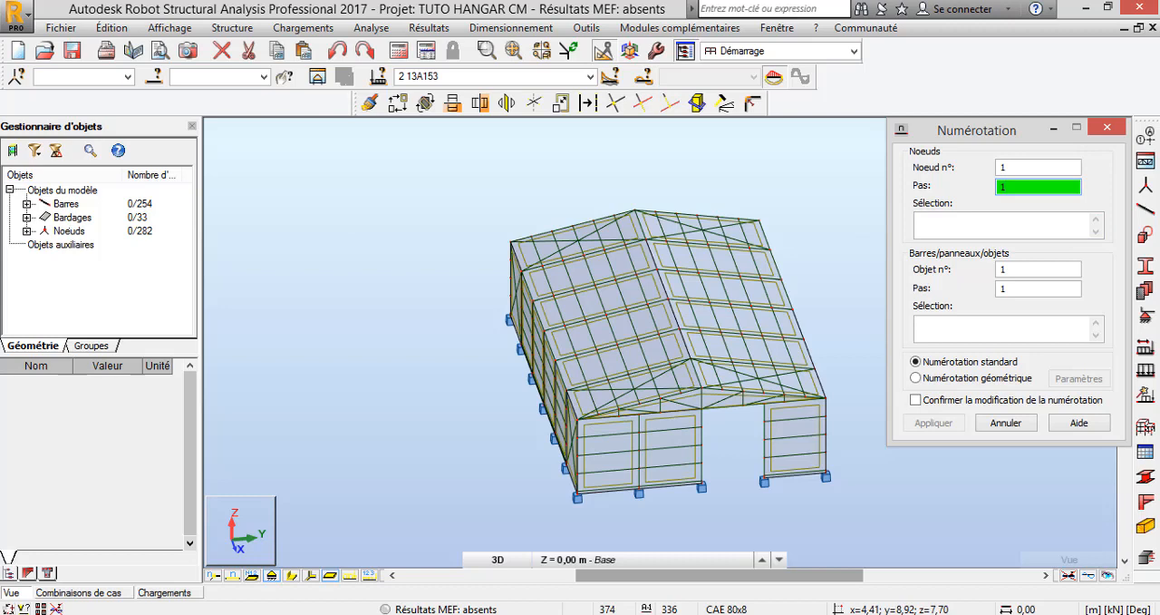
click(69, 231)
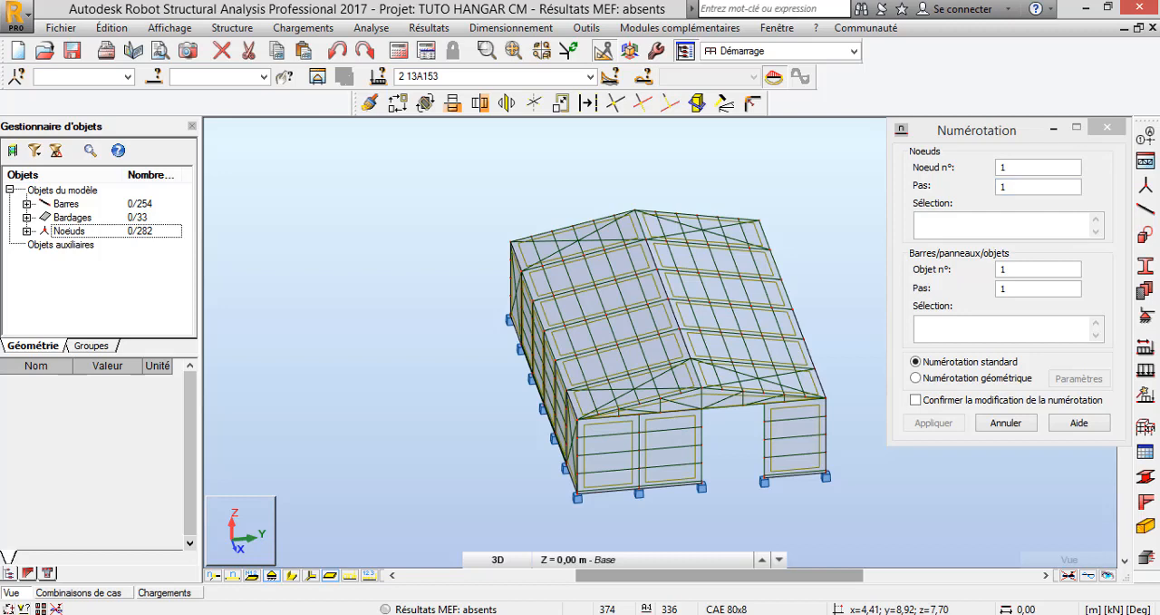
right_click(69, 231)
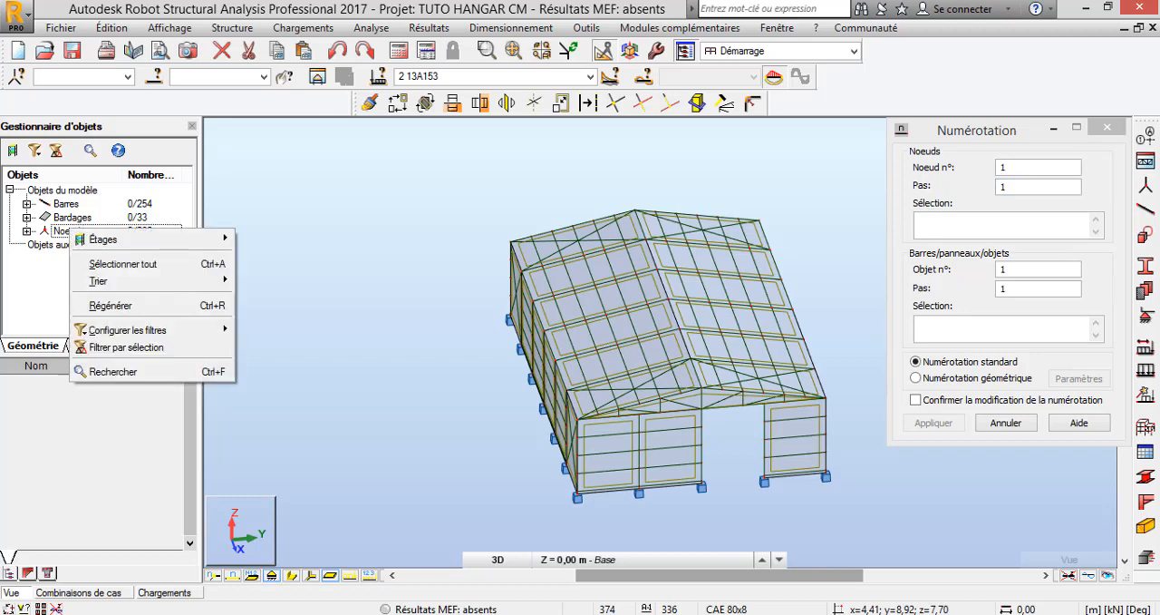
click(122, 264)
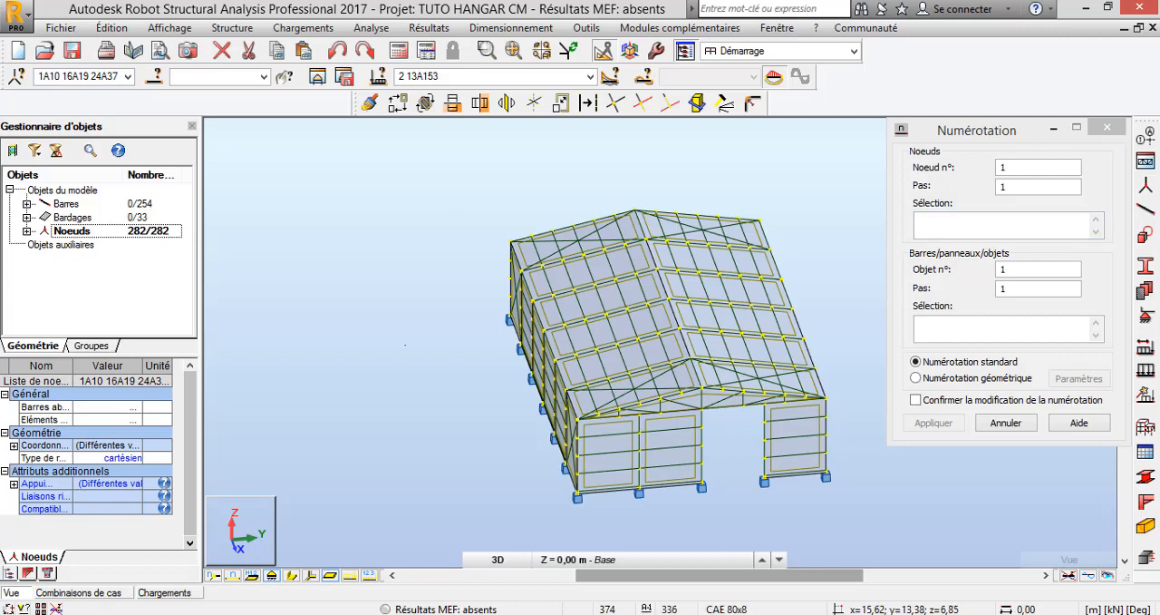
click(405, 344)
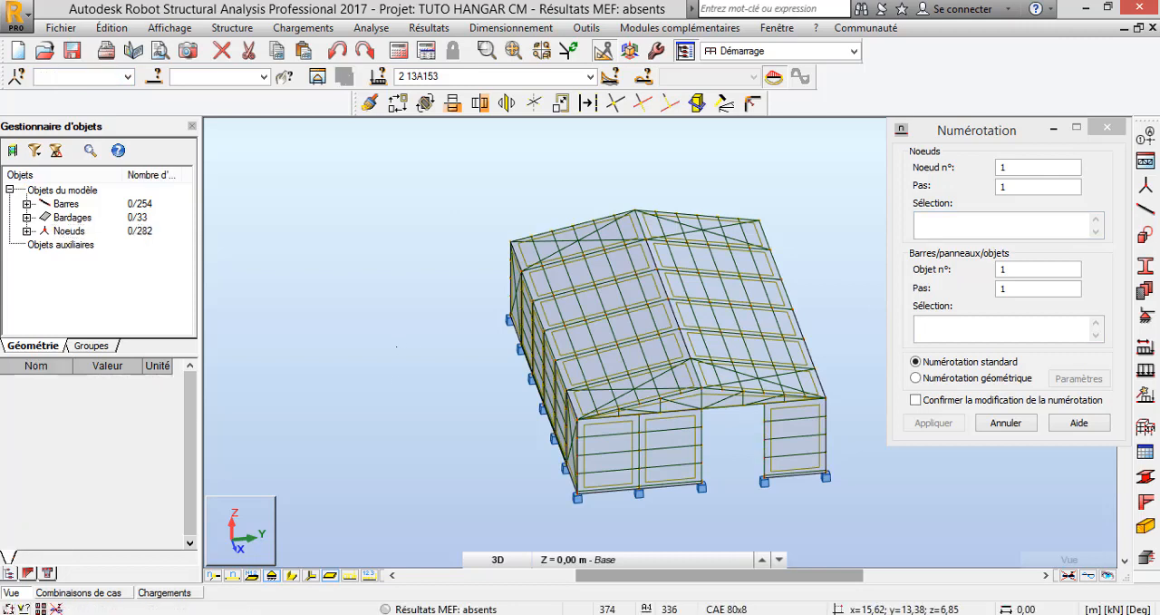
Exclude bars, panels, finite elements, loads, texts and objects from the graphic selection filter while choosing nodes to renumber
click(956, 223)
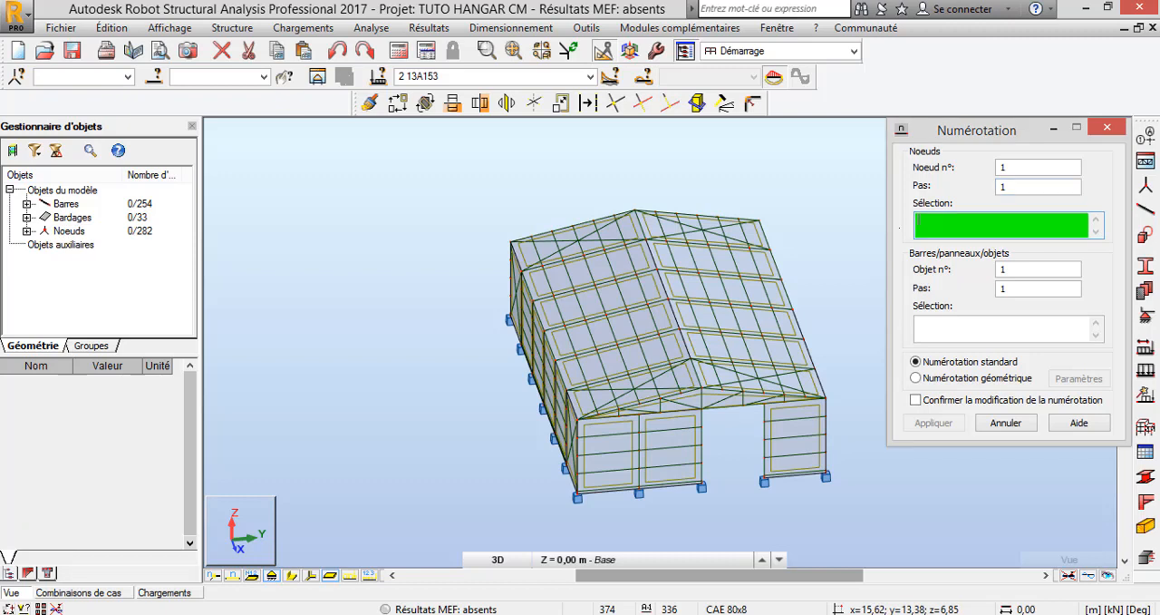
right_click(327, 221)
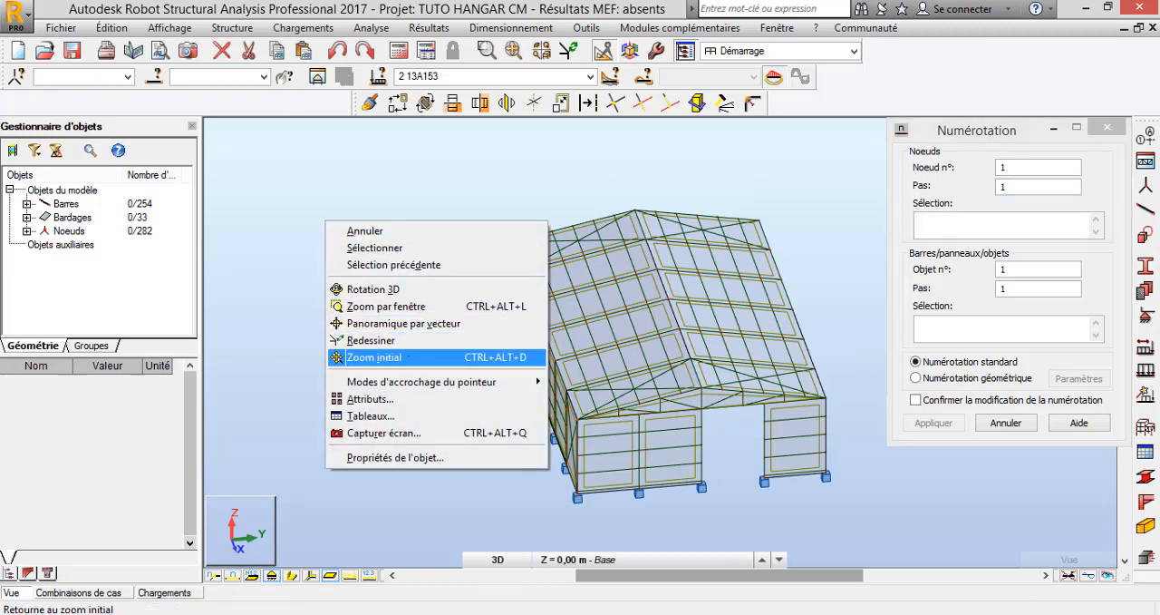
mouse_move(417, 382)
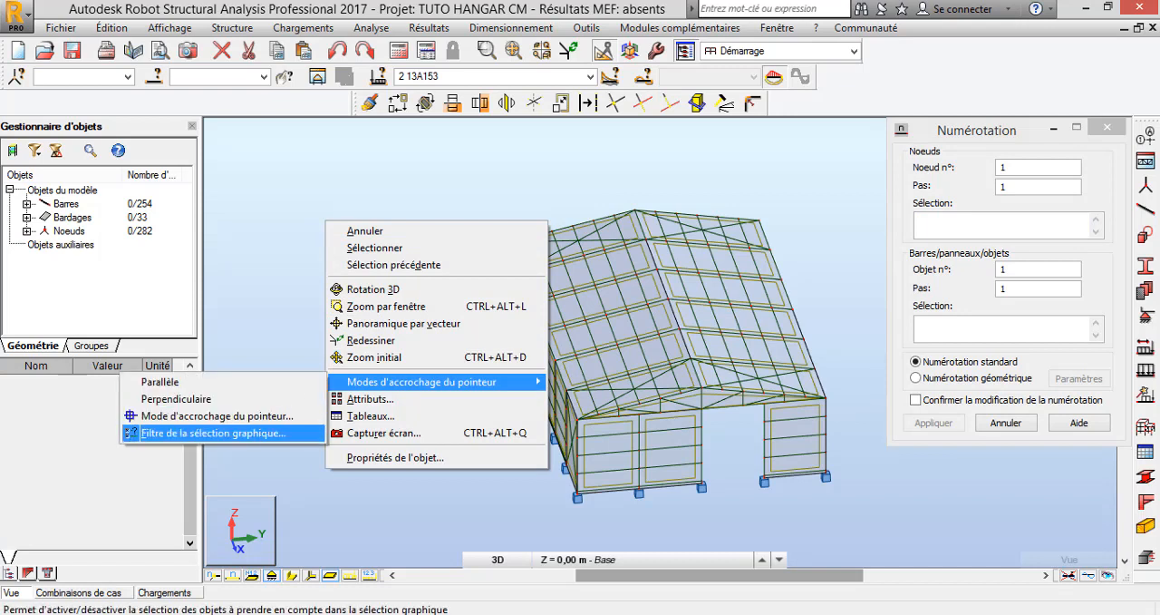
click(269, 432)
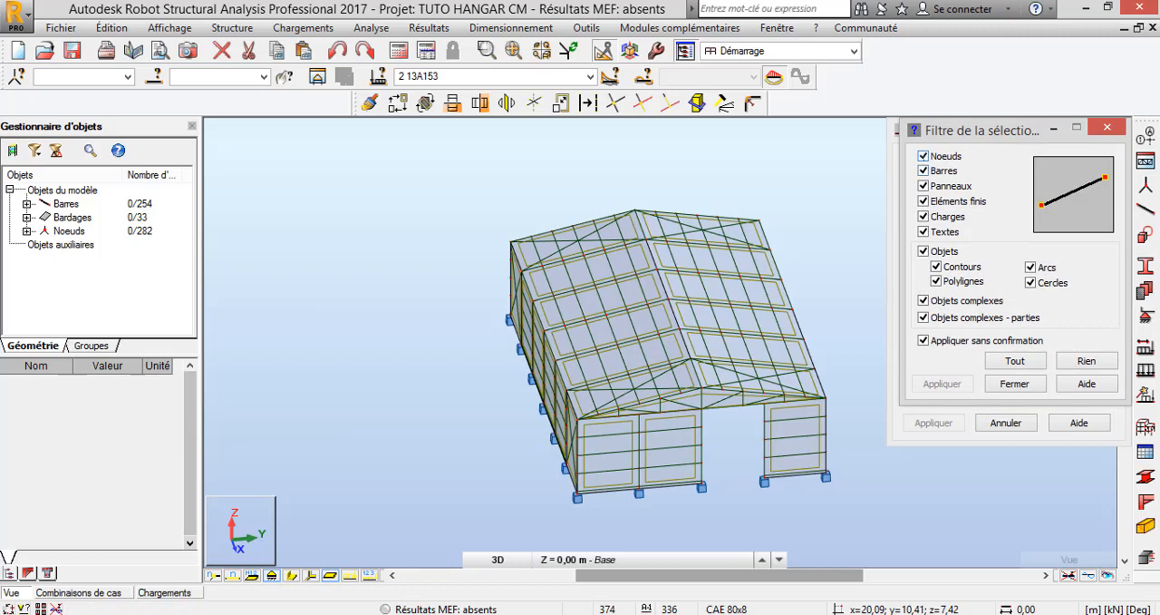
click(924, 172)
click(923, 186)
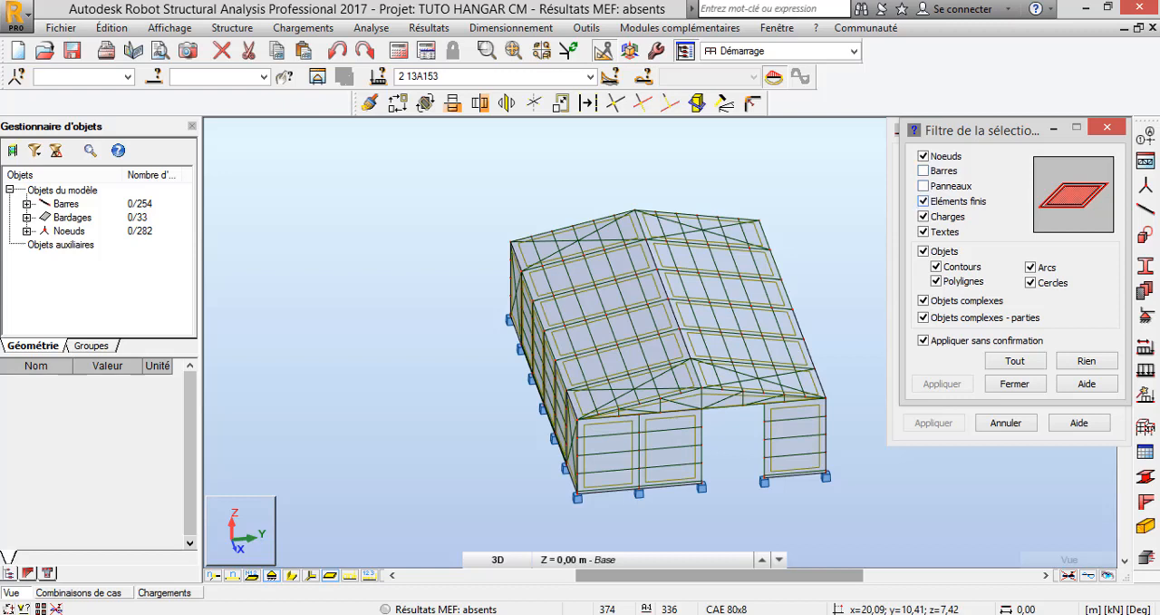
click(924, 202)
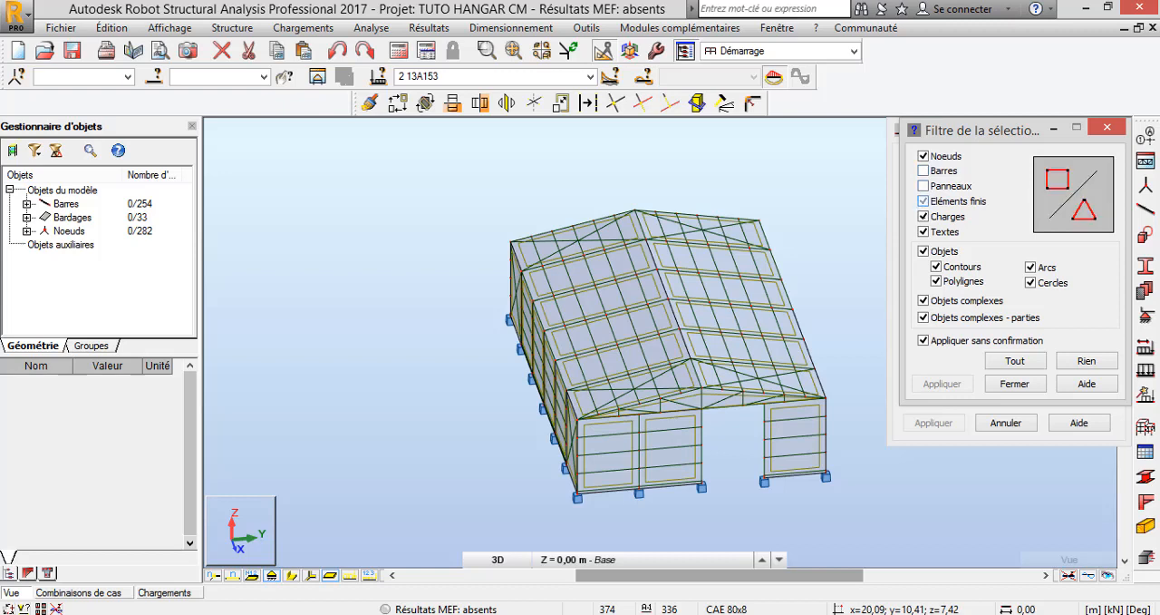
click(924, 217)
click(924, 232)
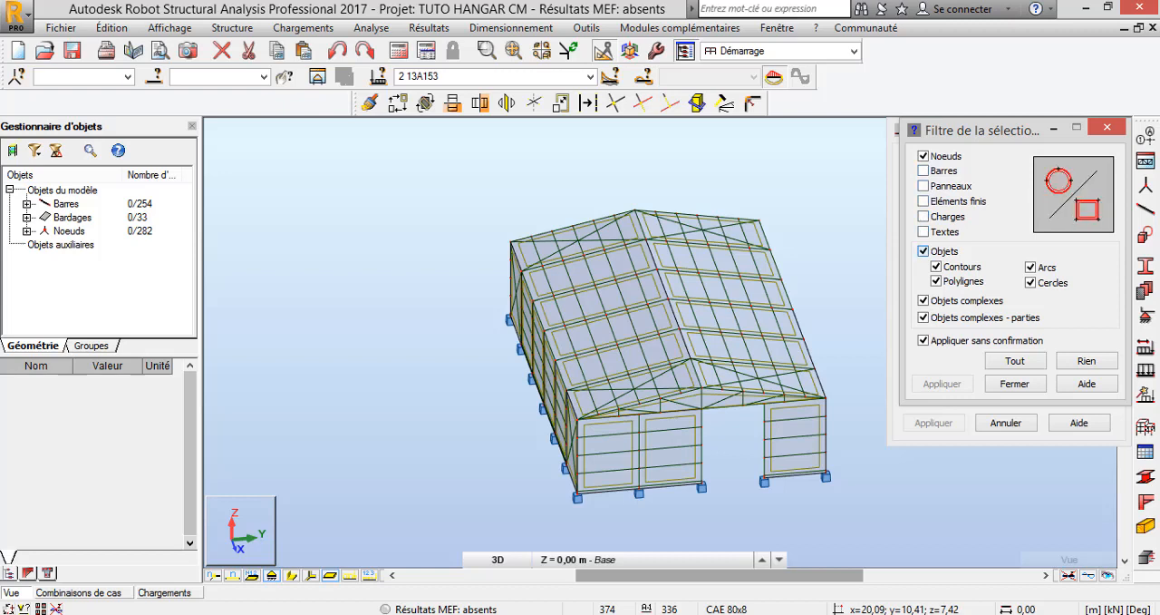
click(923, 251)
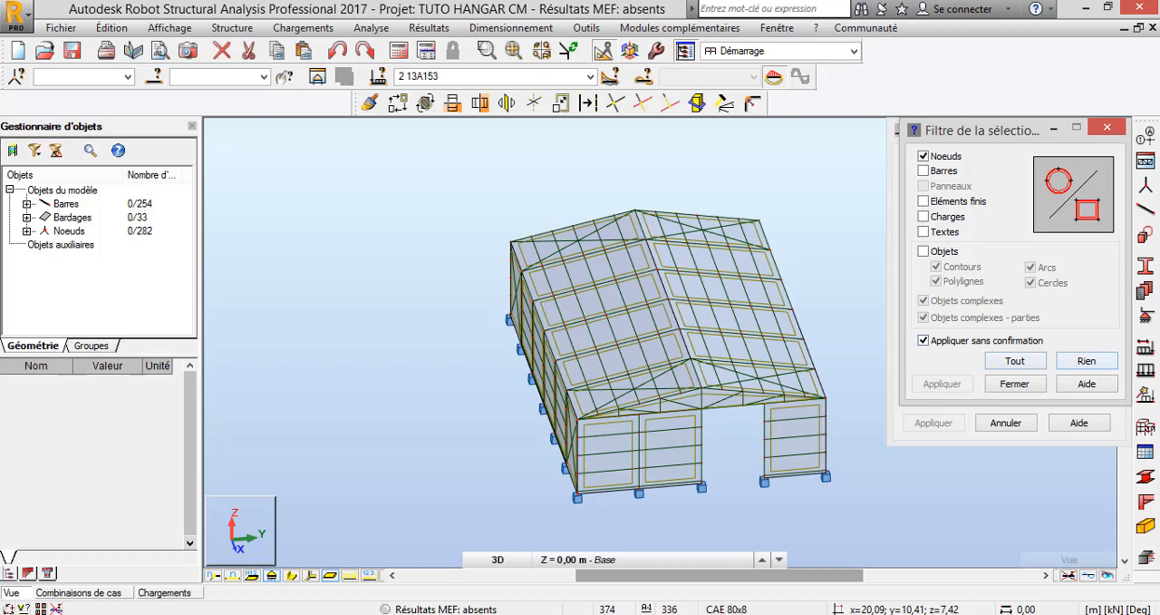
Restrict the graphic selection filter to nodes only and select all the hangar's nodes for renumbering
click(1087, 360)
click(924, 156)
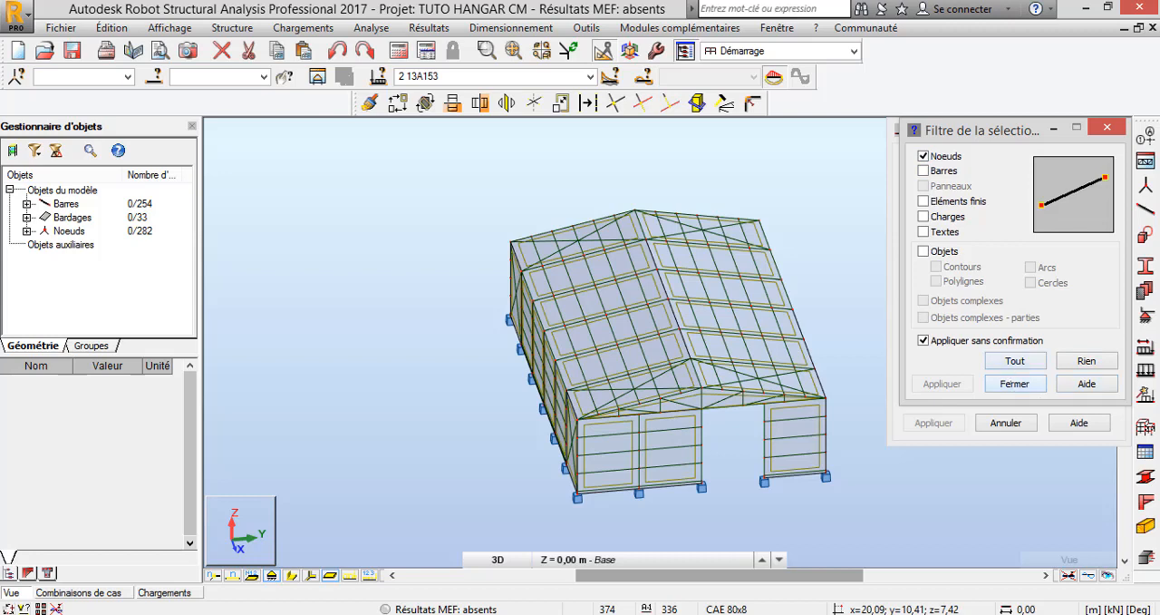
click(1014, 384)
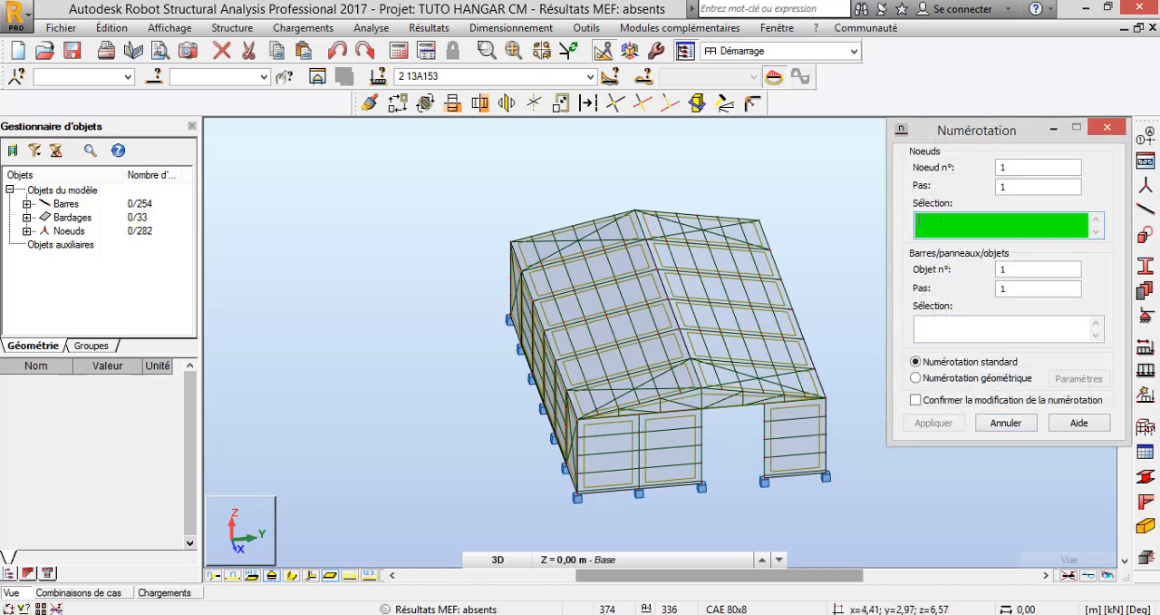
drag(382, 170, 852, 518)
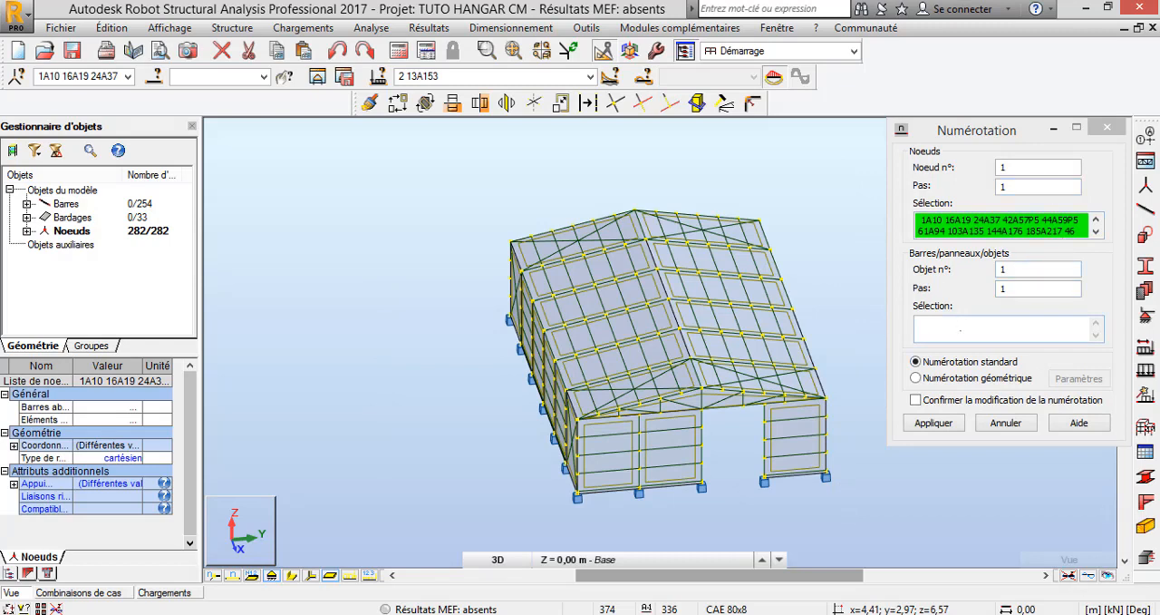
Set the graphic selection filter to accept every type except nodes for the bars and objects selection
click(961, 330)
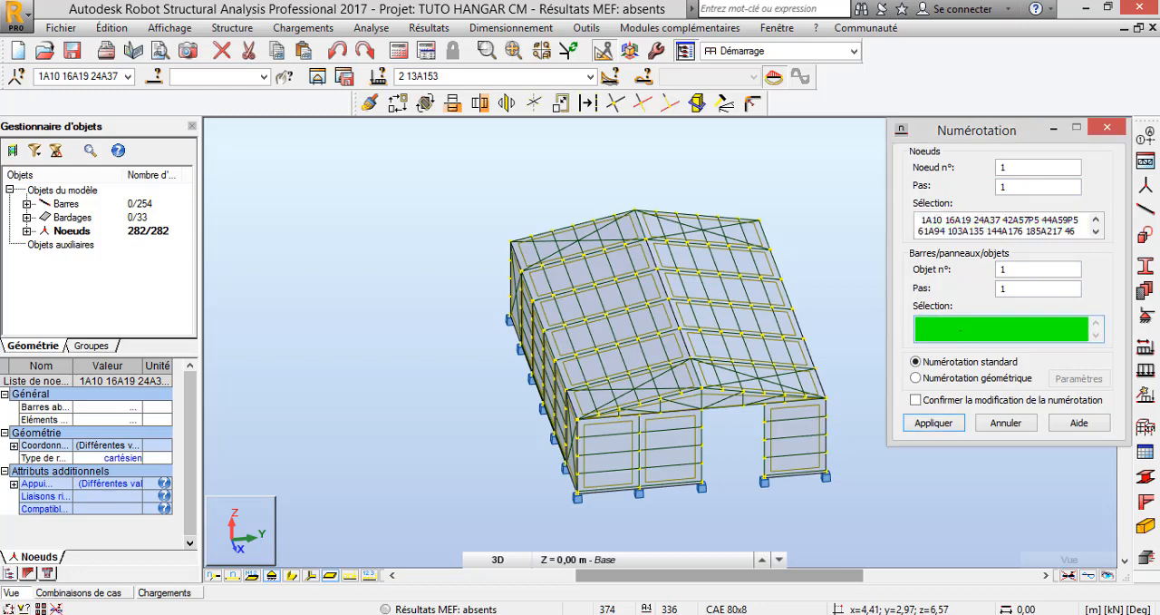
right_click(330, 262)
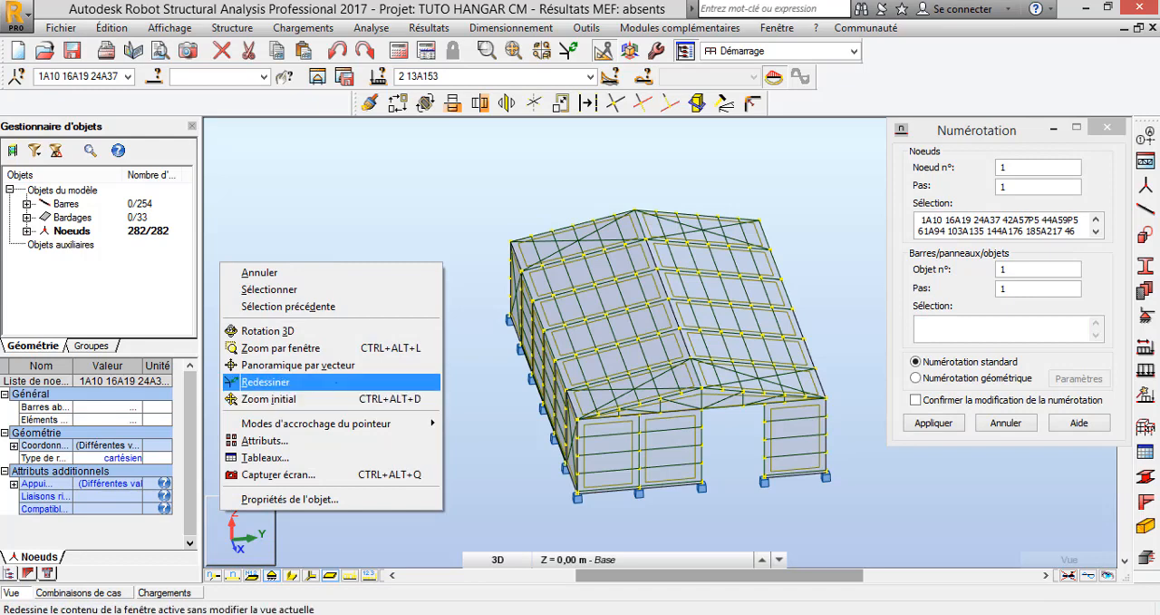
mouse_move(317, 423)
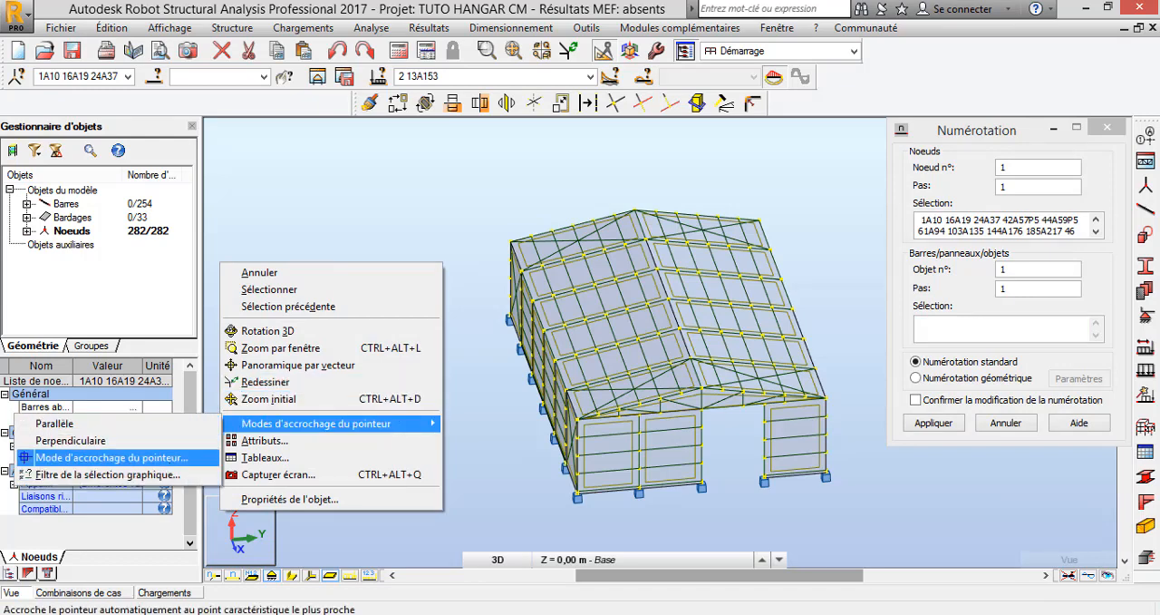
click(107, 474)
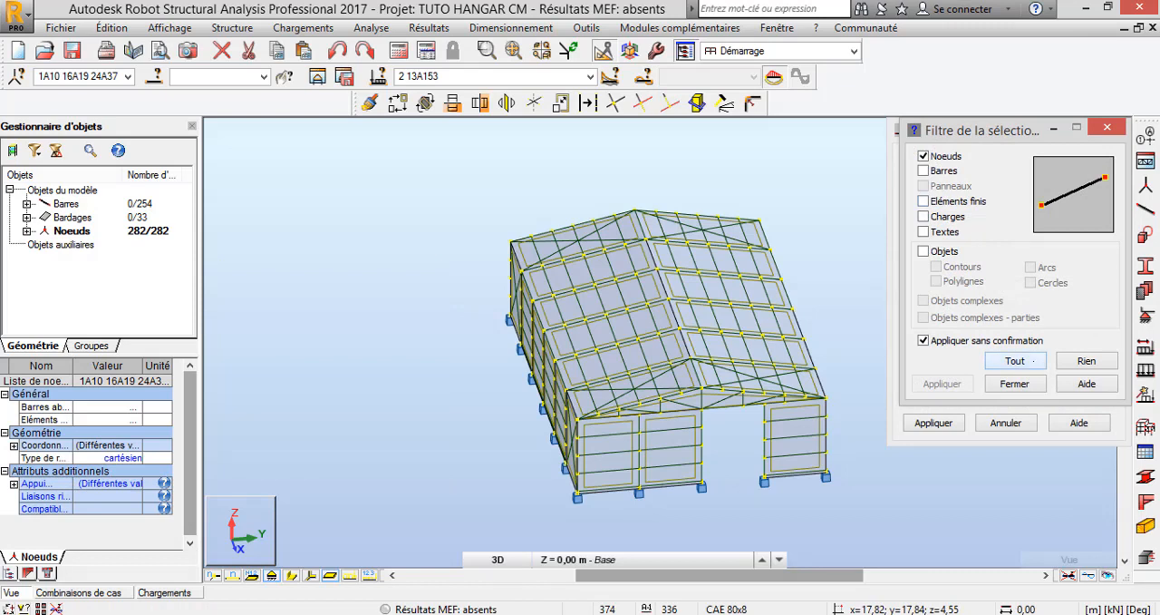
click(1033, 361)
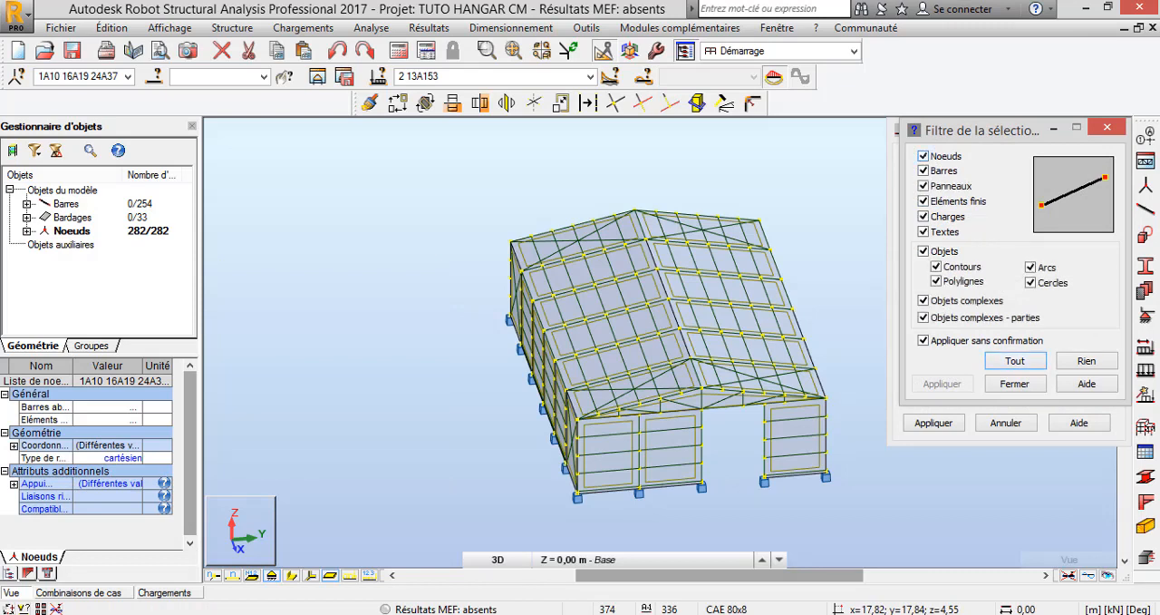
click(923, 155)
click(1014, 384)
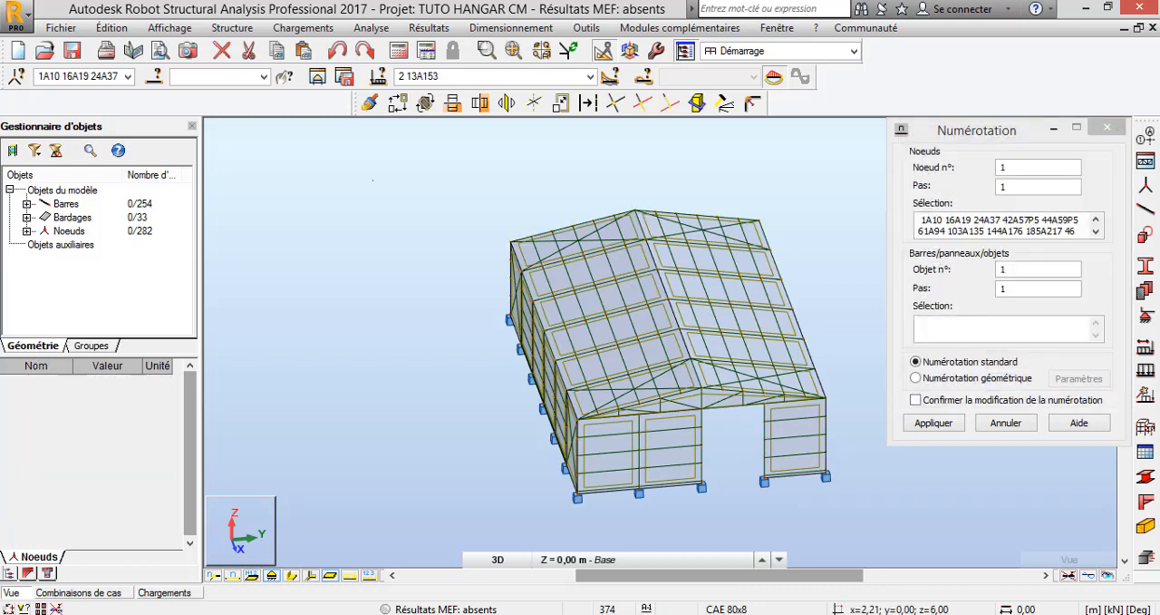
drag(377, 166, 852, 509)
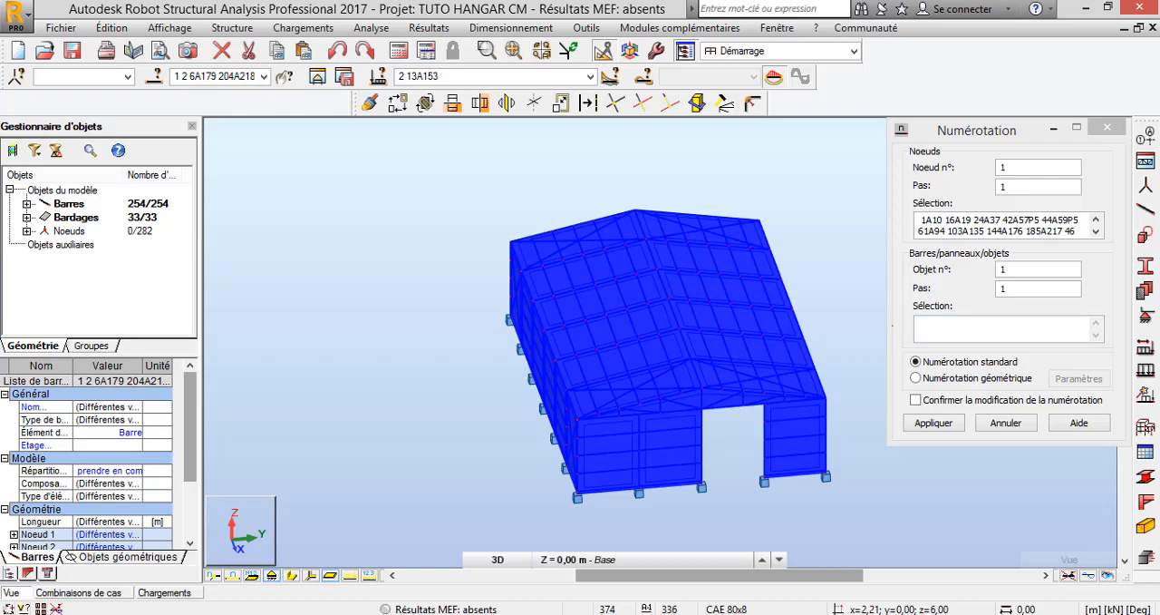
click(962, 336)
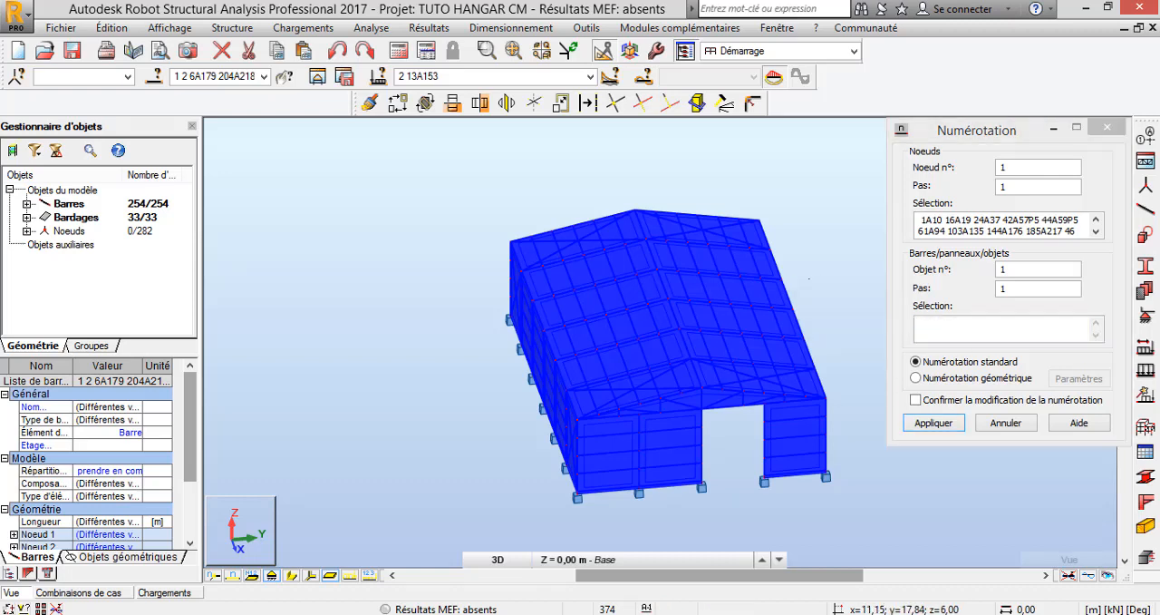
click(847, 266)
Select all bars and claddings for renumbering, enable confirmation of the numbering change, and apply the new numbering from 1 in steps of 1
click(965, 333)
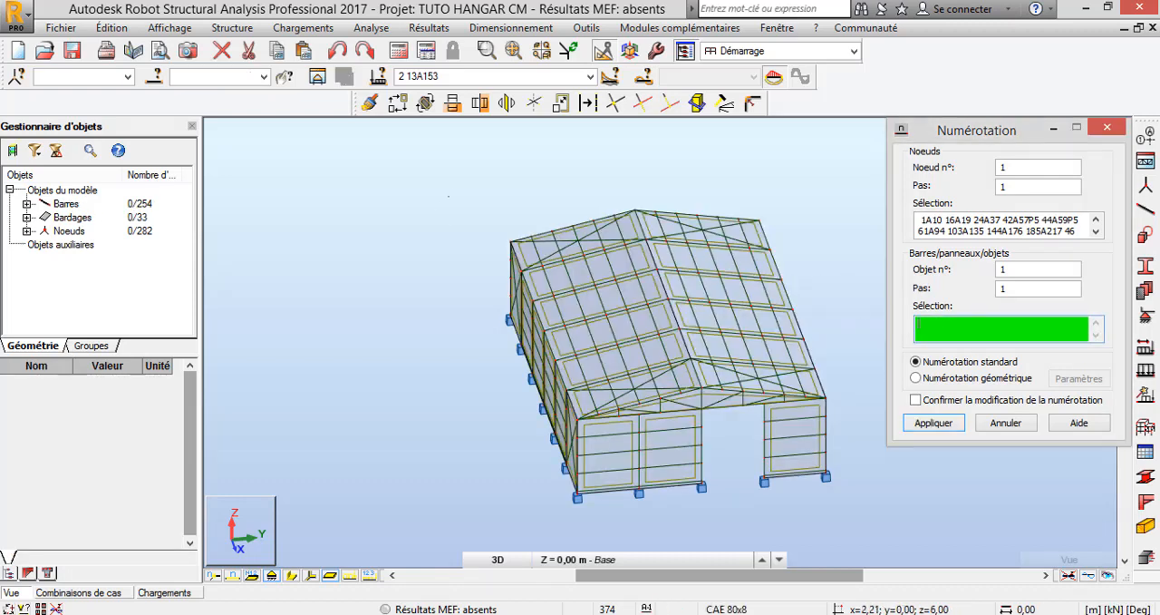
drag(450, 189, 849, 514)
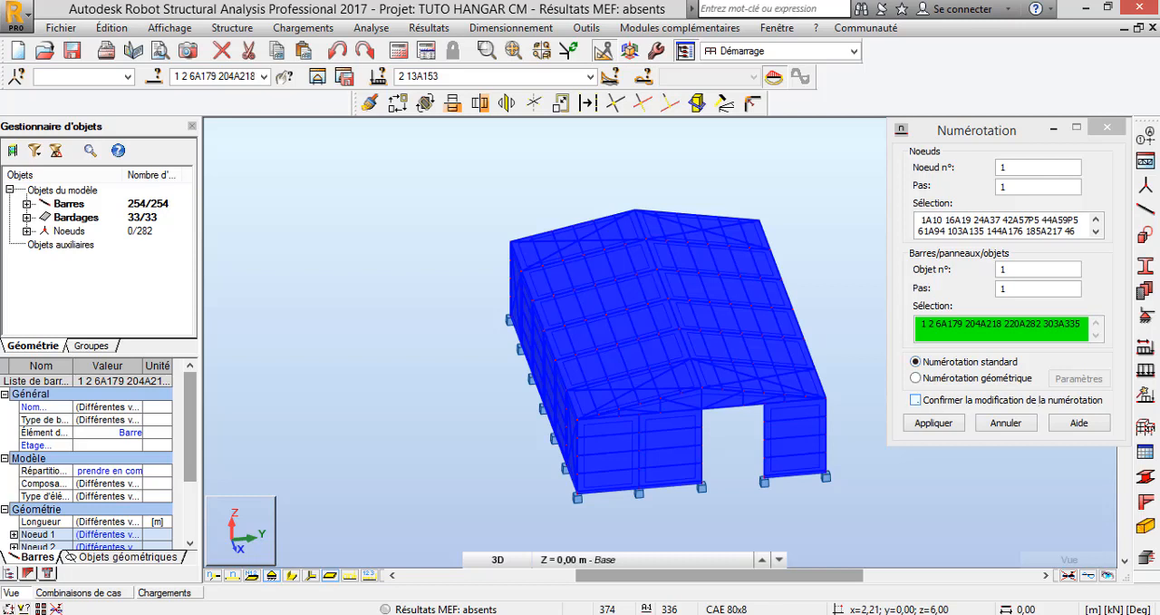
click(918, 401)
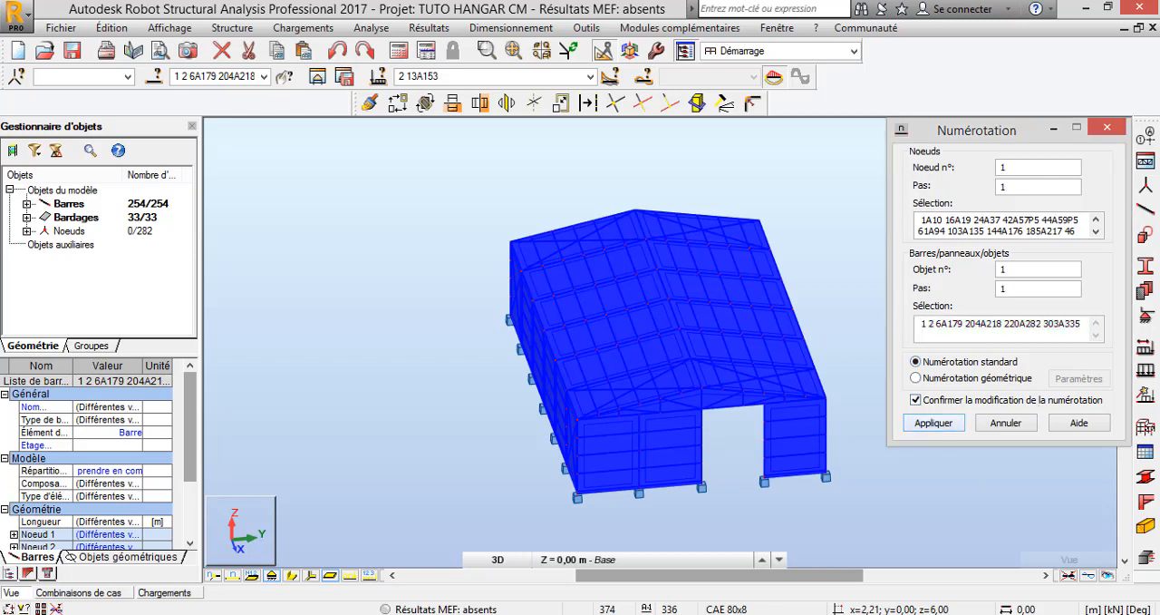
click(933, 423)
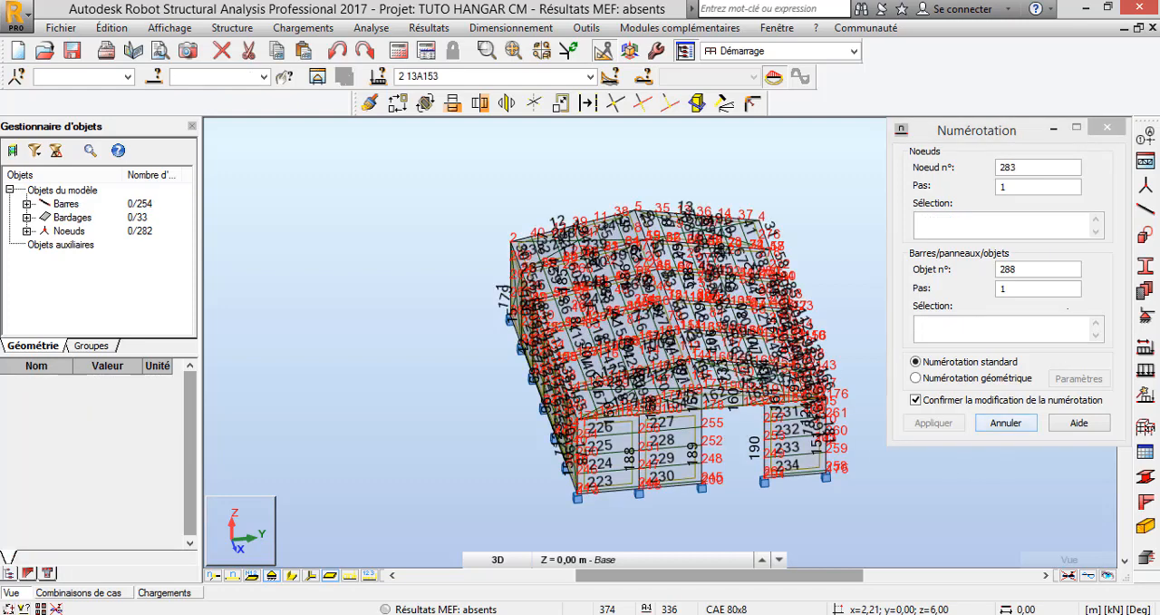
click(1107, 128)
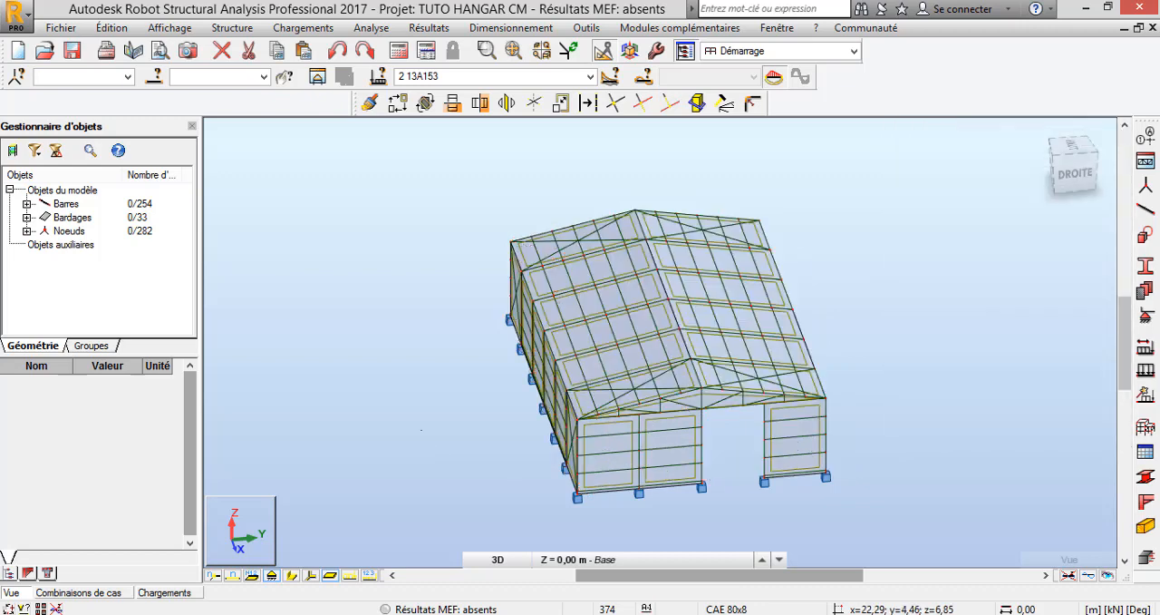
Display the bar numbers on the 3D model and examine the new numbering on the gable with the opening
scroll(392, 299, down, 4)
scroll(399, 465, up, 5)
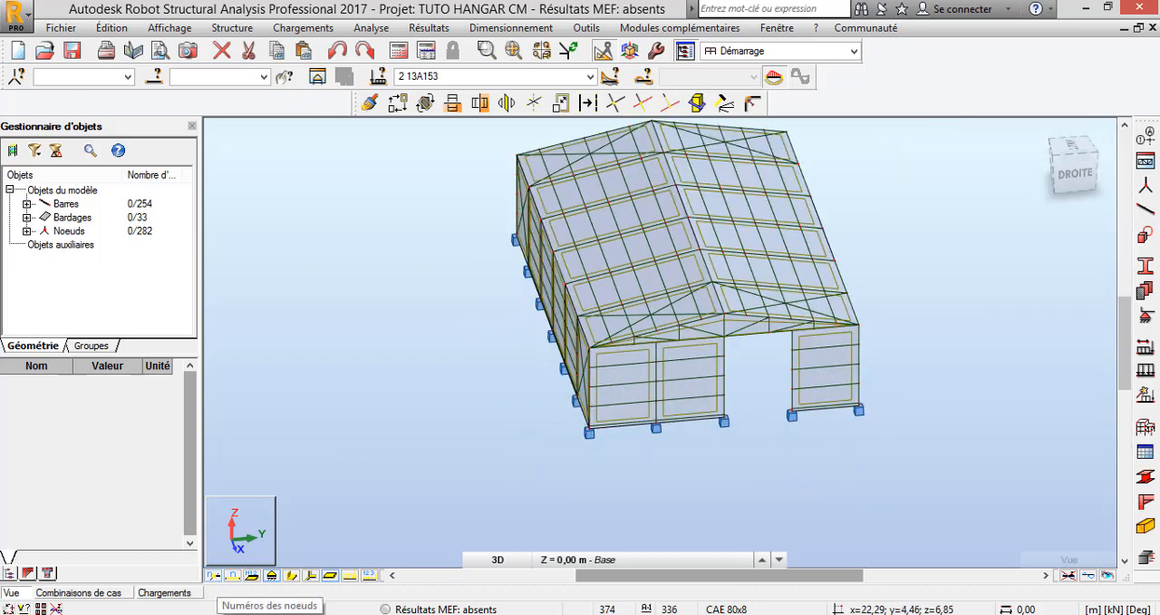
click(233, 576)
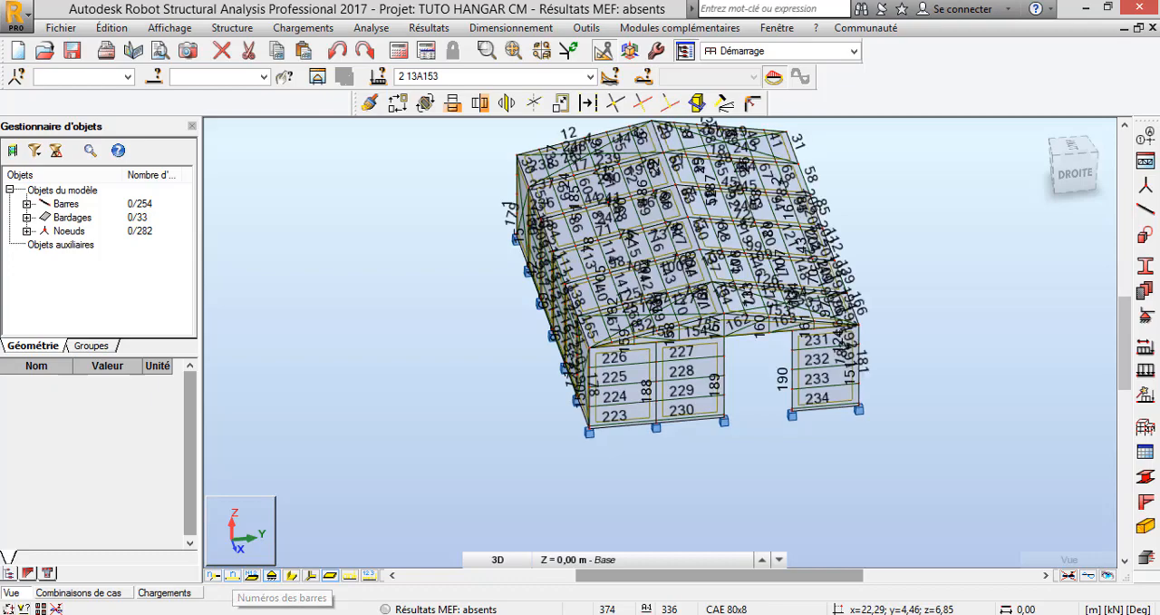
scroll(663, 413, up, 2)
scroll(662, 414, up, 4)
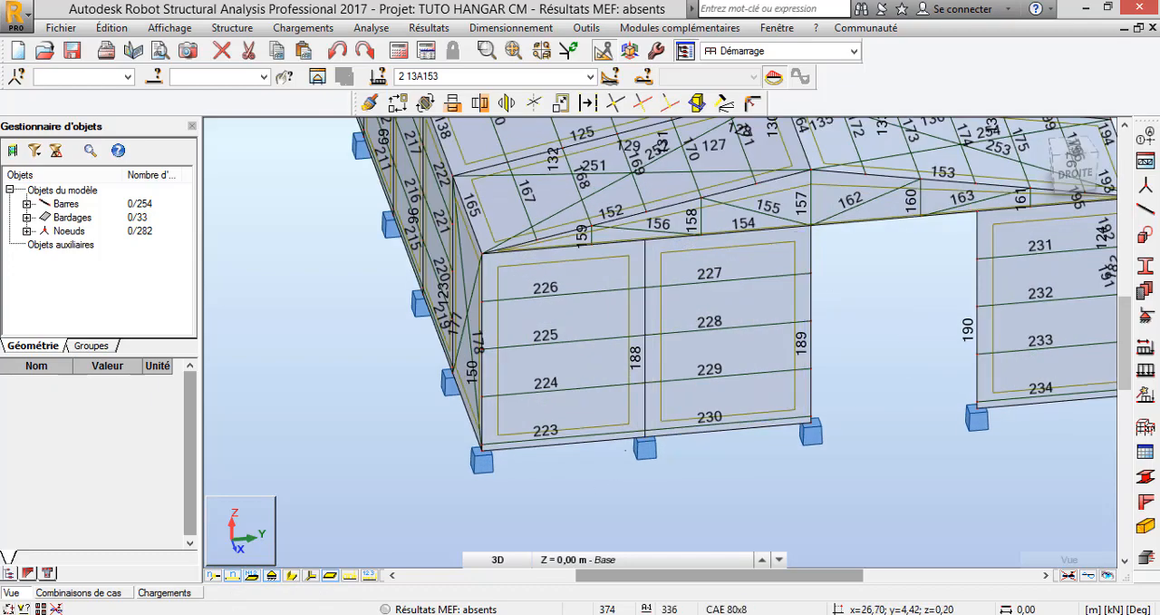
Examine the bar numbers on the cladding rails and posts of the gable with the opening, ending in the home view
scroll(404, 310, down, 1)
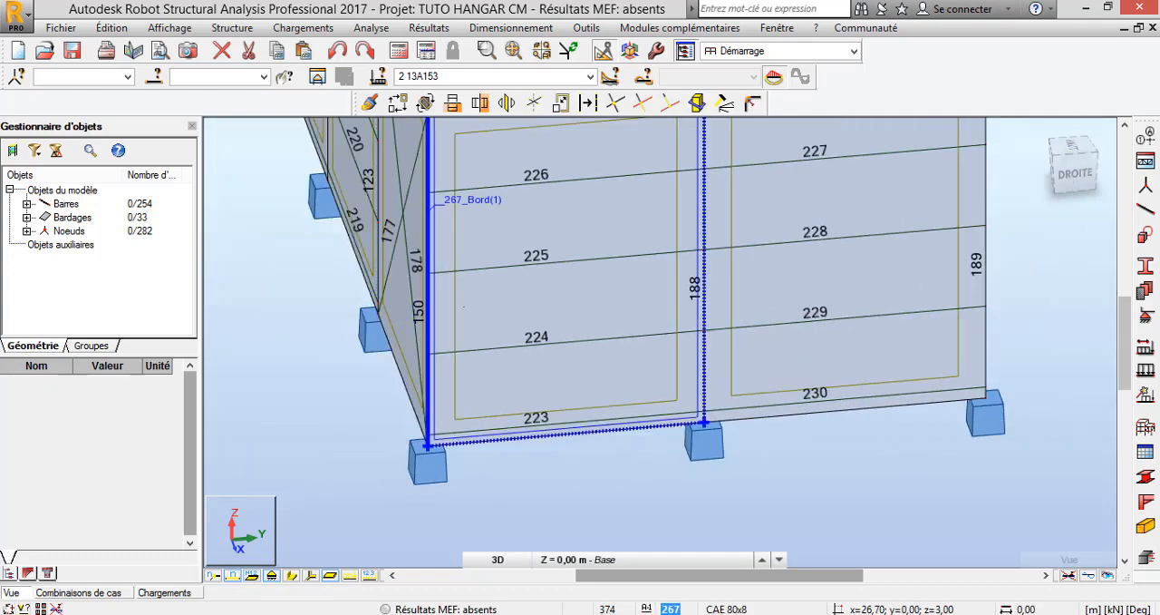
scroll(686, 388, down, 3)
scroll(650, 406, down, 1)
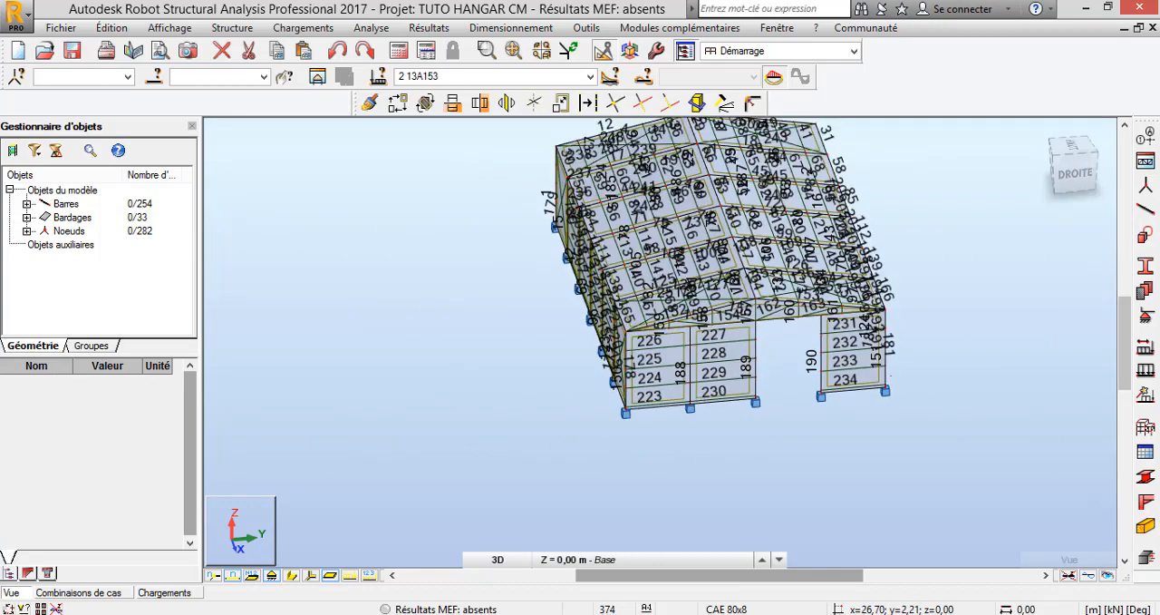
scroll(650, 406, up, 5)
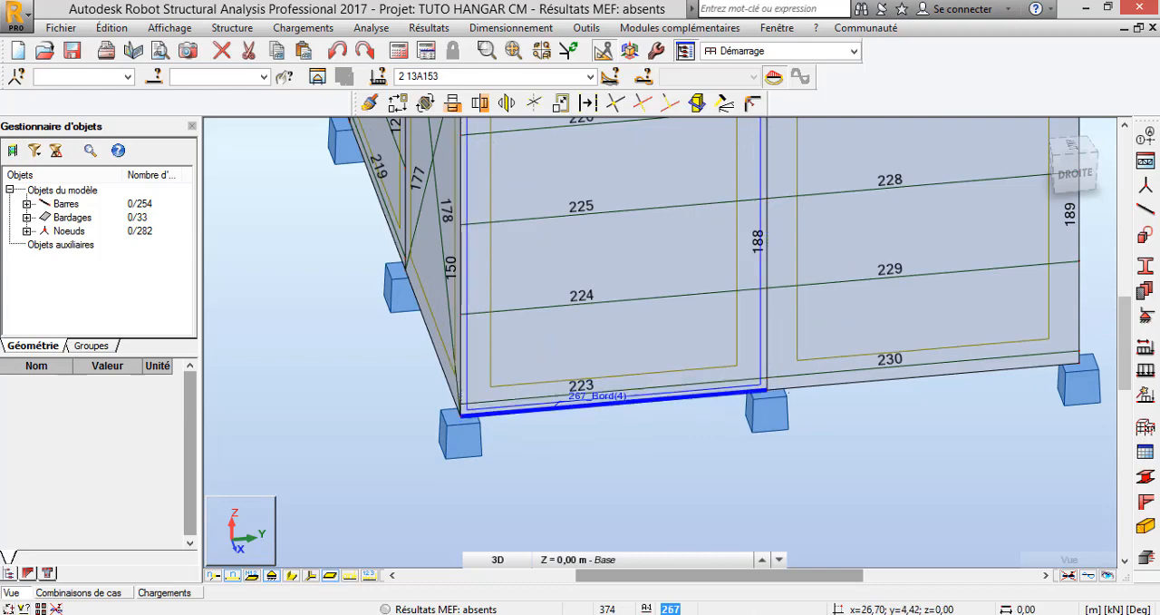
scroll(784, 382, down, 4)
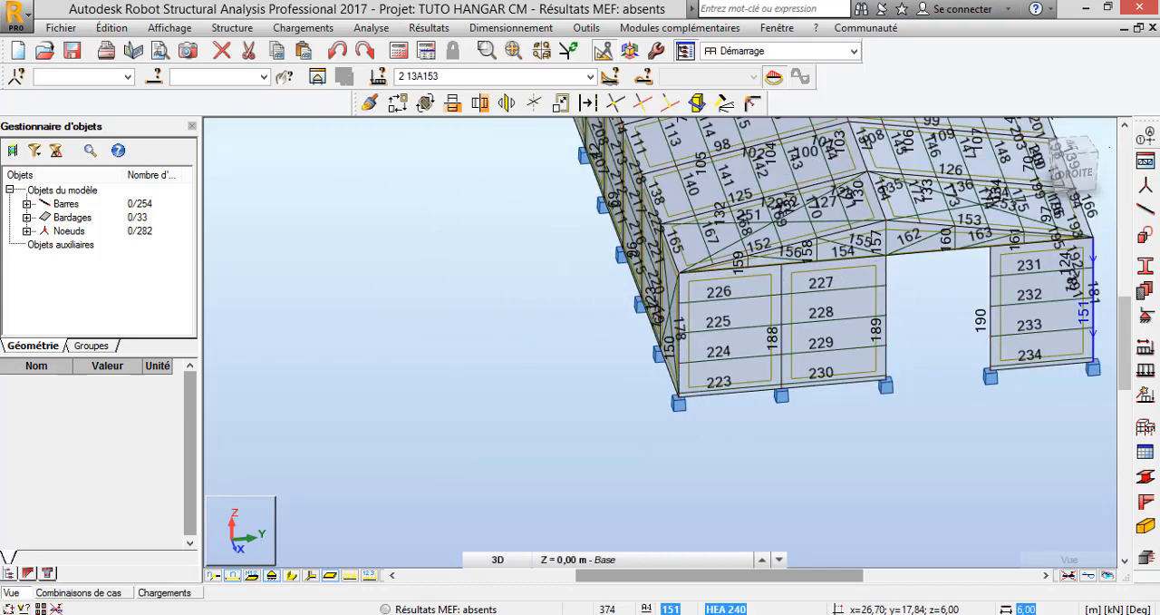
click(1038, 130)
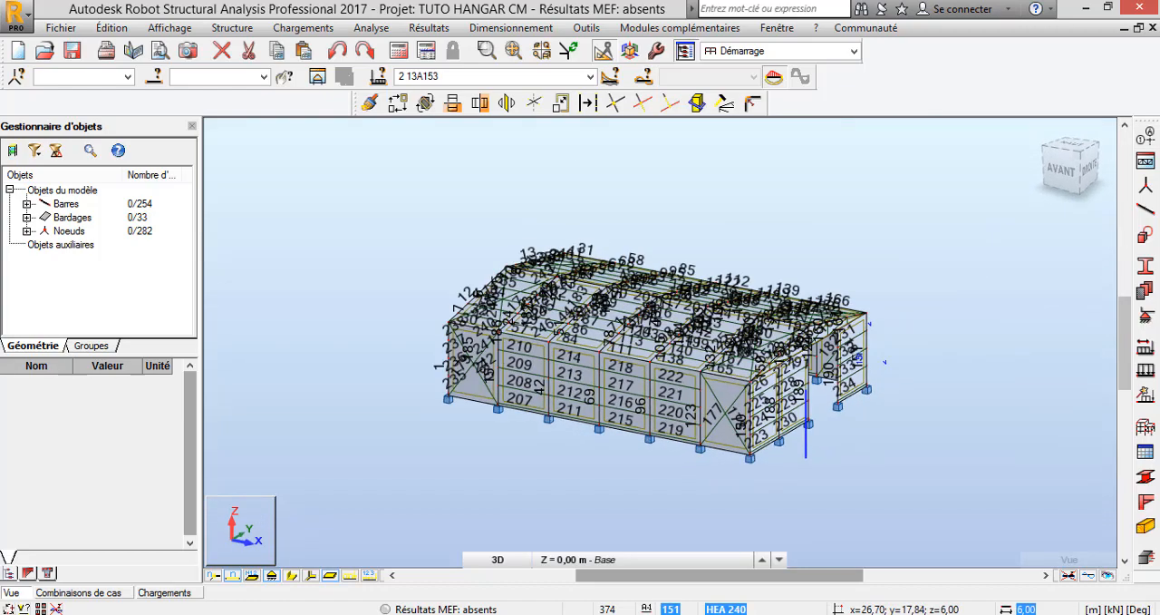
Inspect the bar numbers on the posts, rails and truss of the opposite gable, including its far corner
shift+middle_drag(790, 396, 1061, 407)
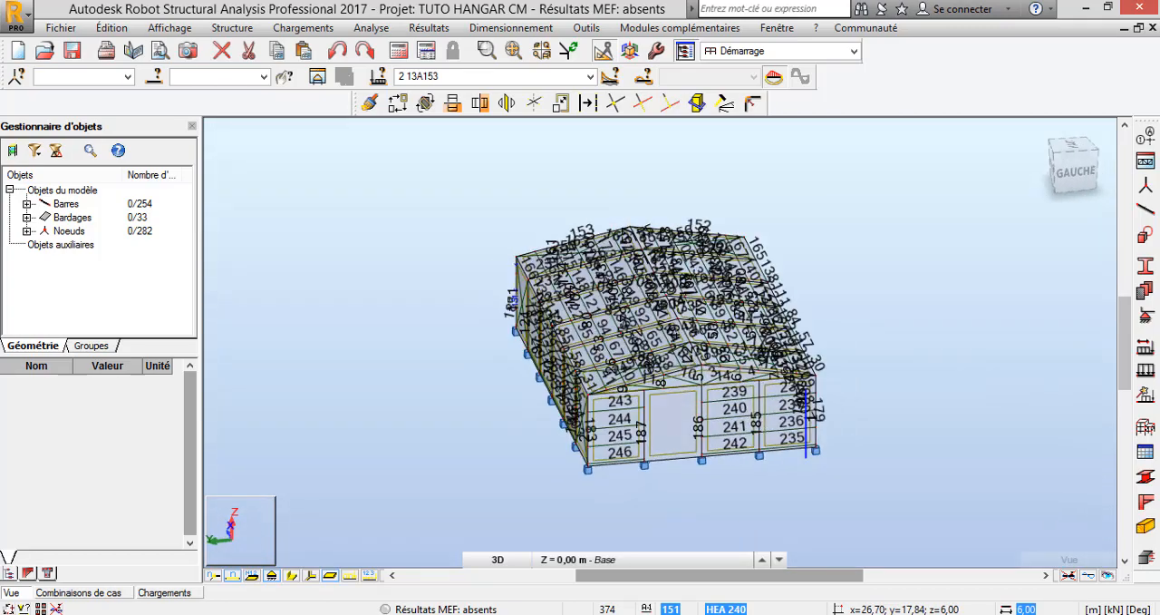
scroll(645, 451, up, 5)
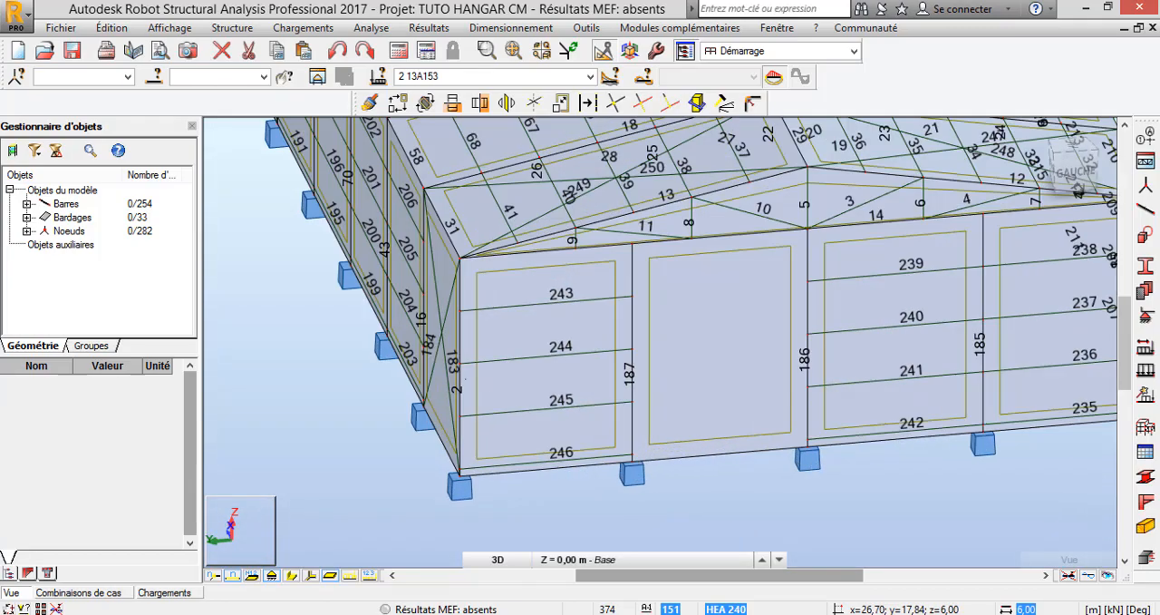
scroll(465, 378, up, 3)
scroll(501, 371, down, 3)
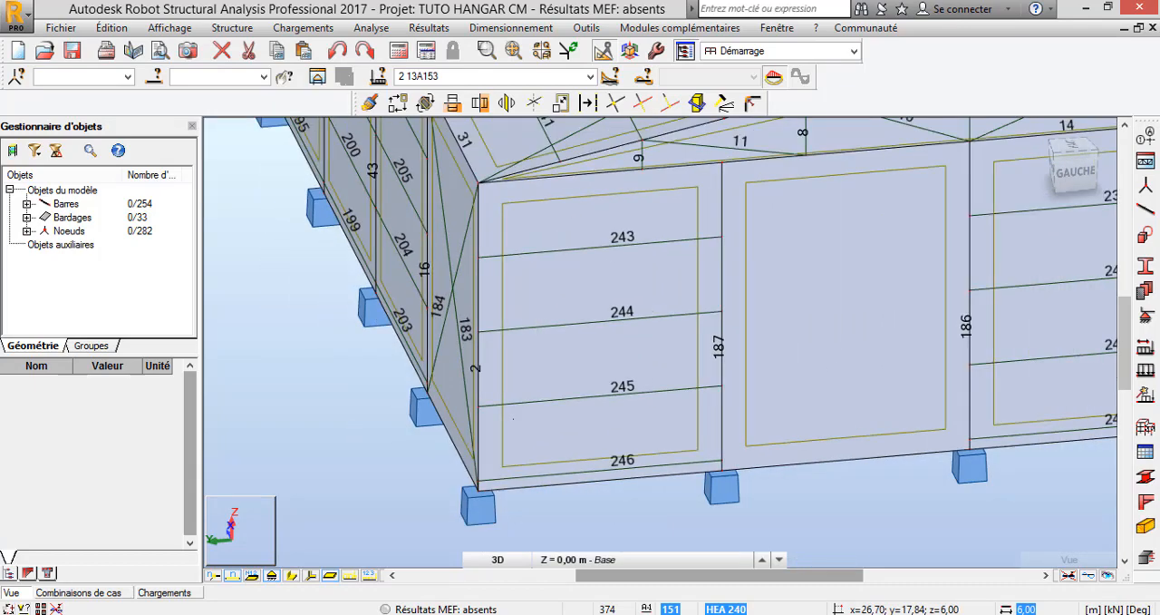
scroll(526, 370, down, 4)
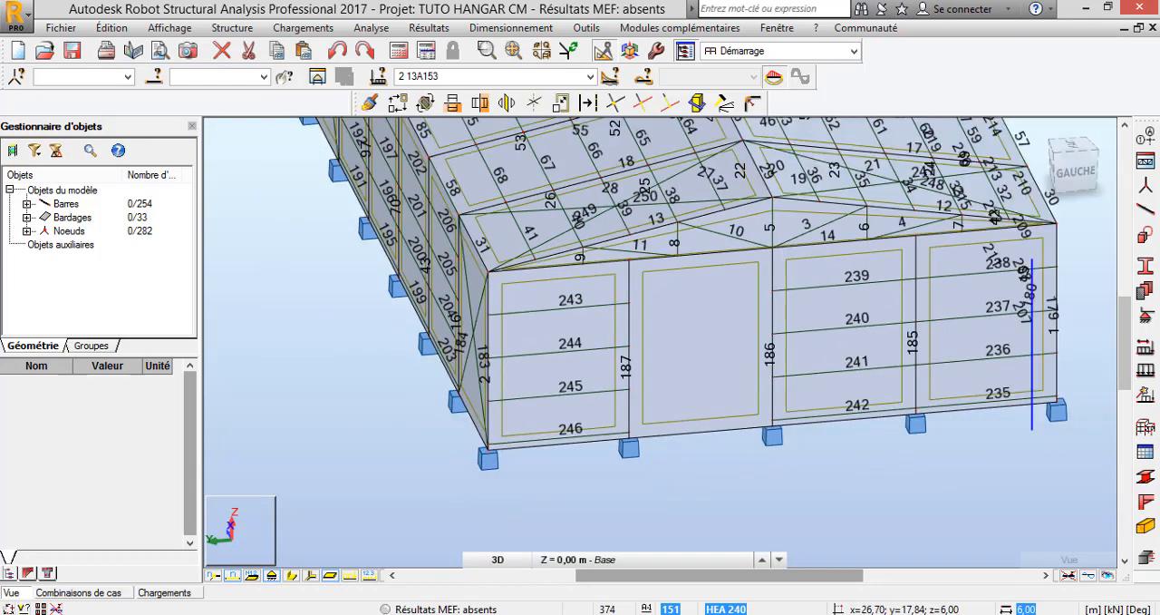
scroll(804, 330, up, 8)
scroll(804, 330, up, 1)
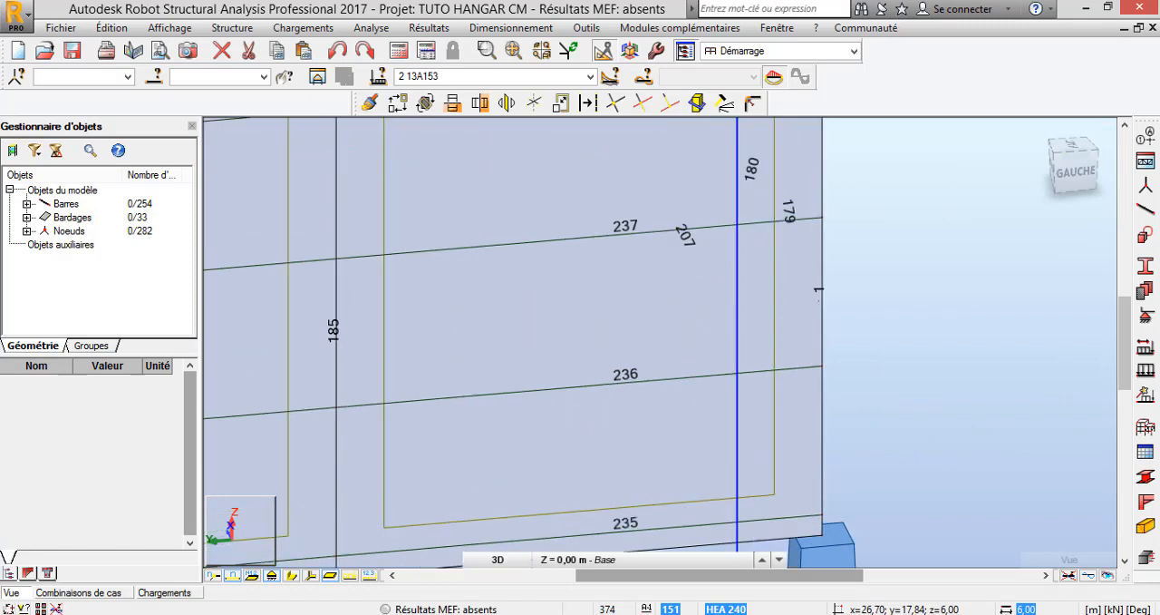
scroll(911, 344, down, 3)
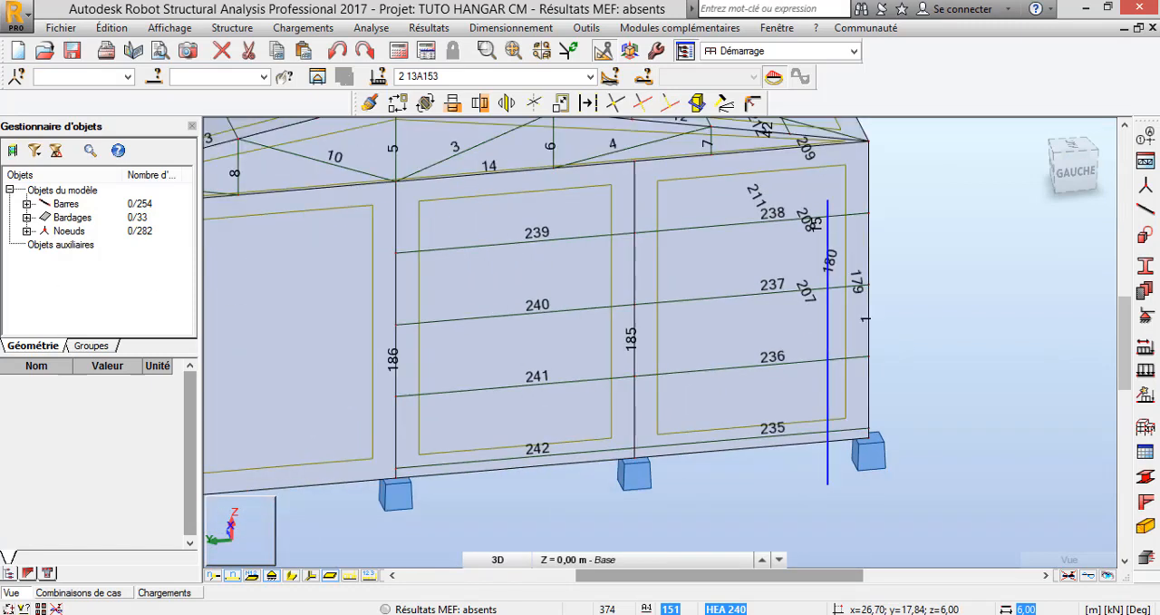
Expand the list of bars in the object manager and review the order of their numbers
click(28, 204)
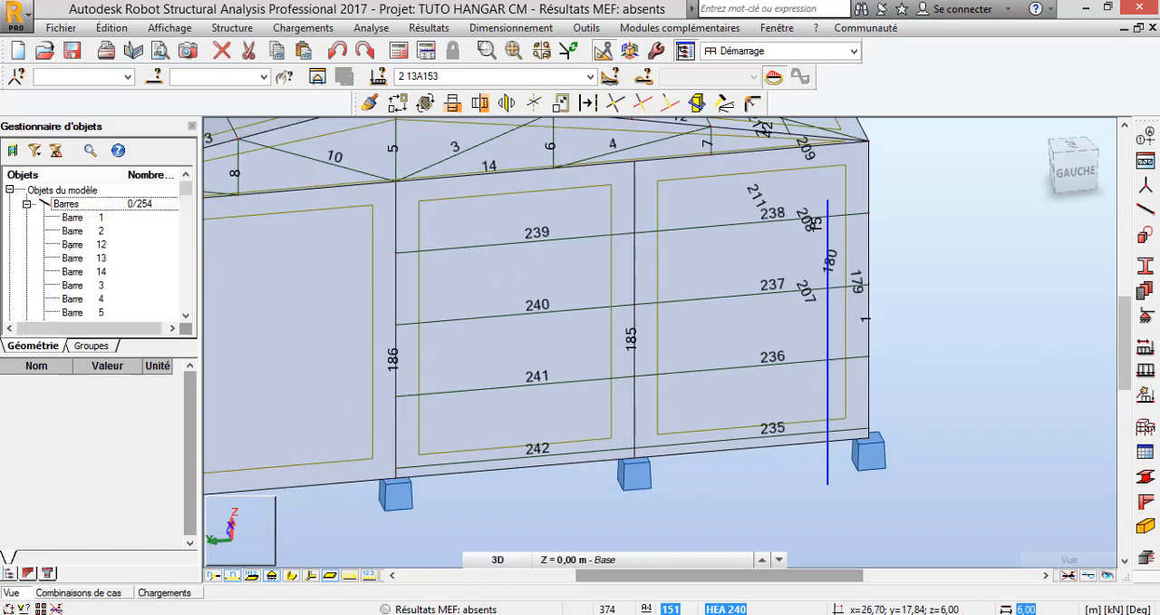
scroll(96, 250, down, 4)
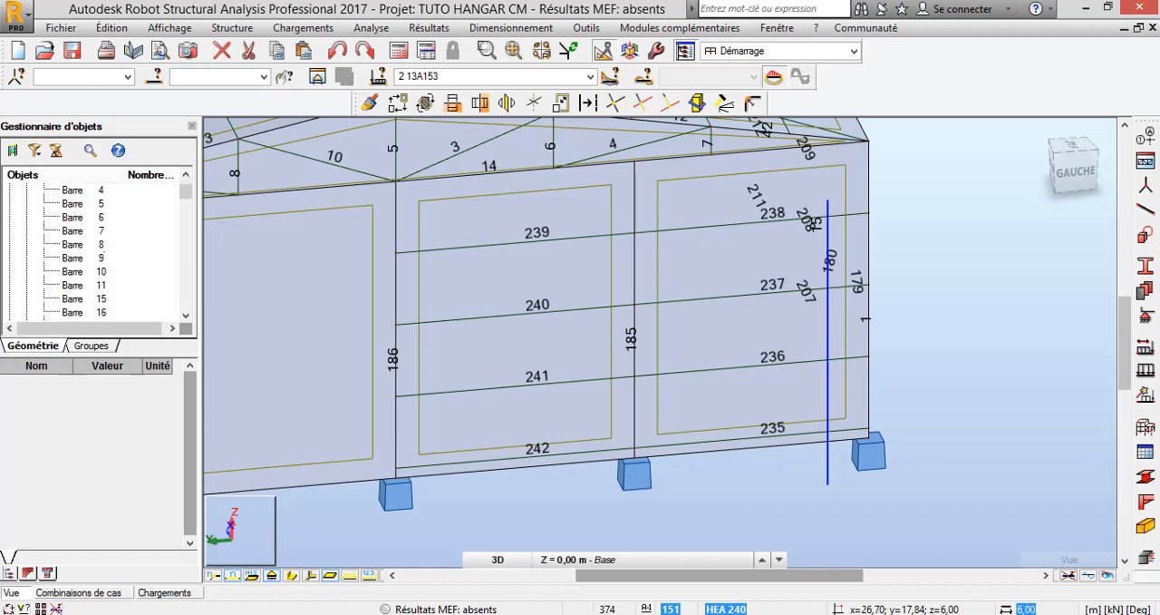
scroll(95, 249, down, 4)
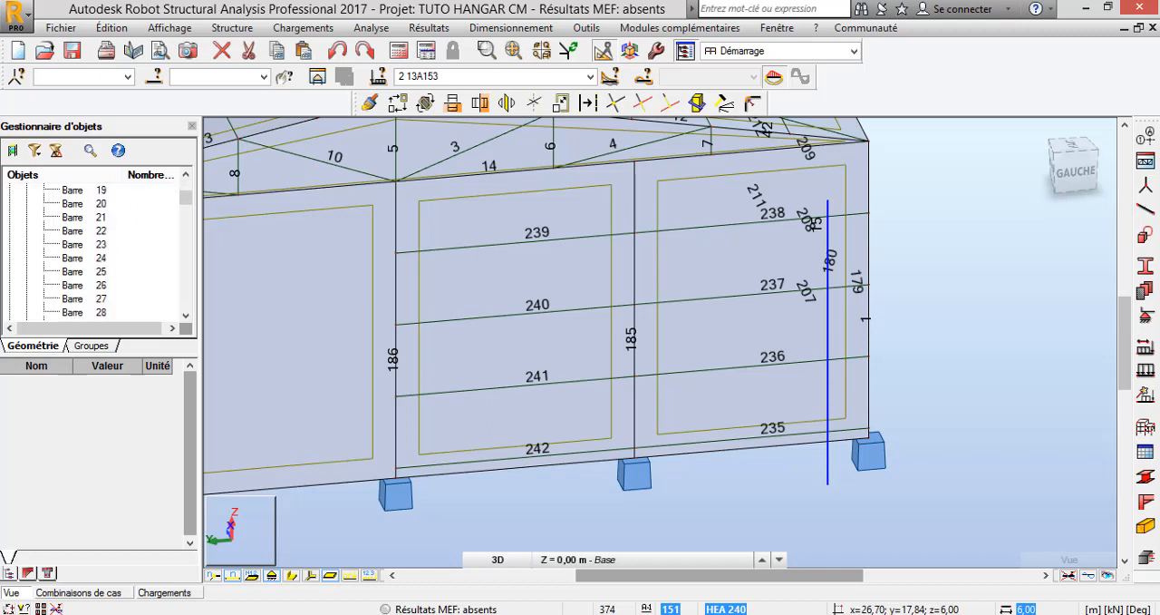
scroll(95, 249, up, 5)
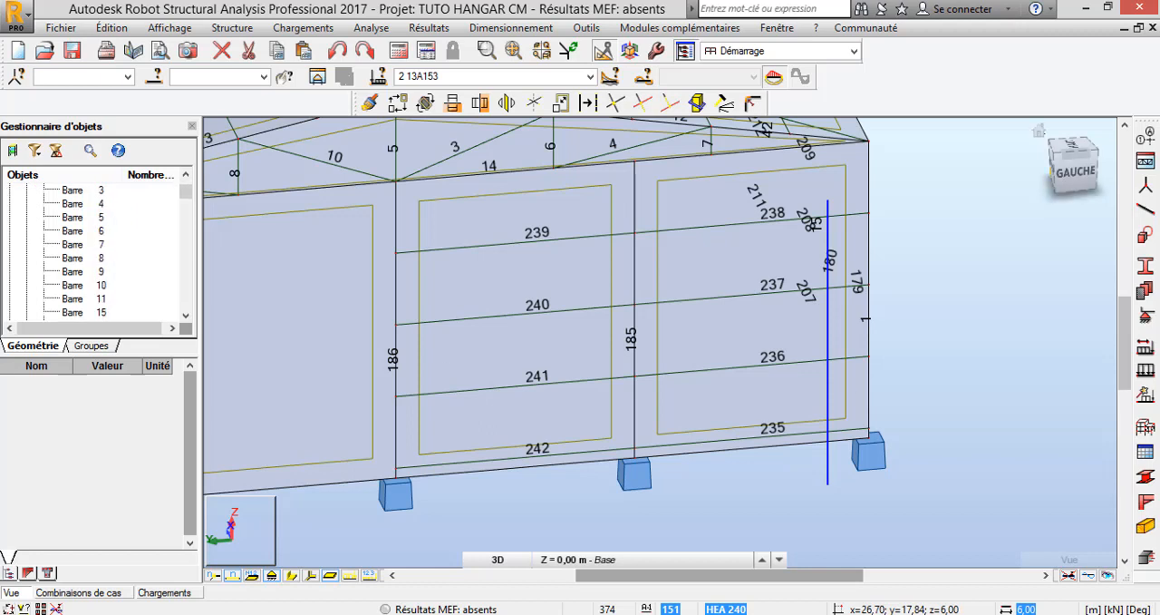
Return the hangar to the home view and hide the bar numbers on the 3D model
click(1039, 130)
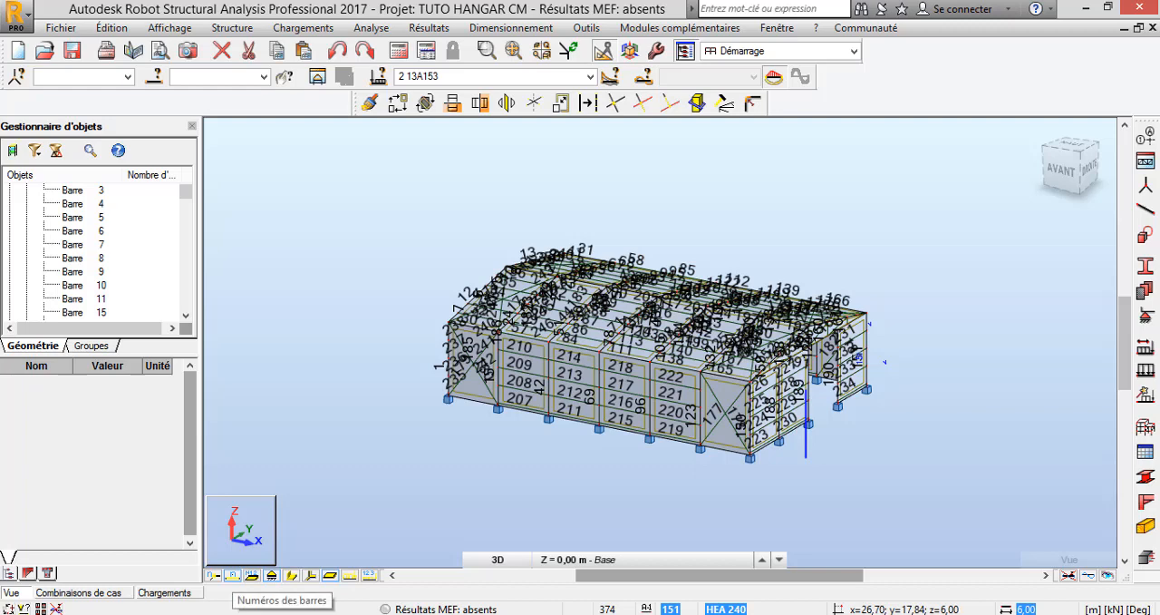
click(234, 574)
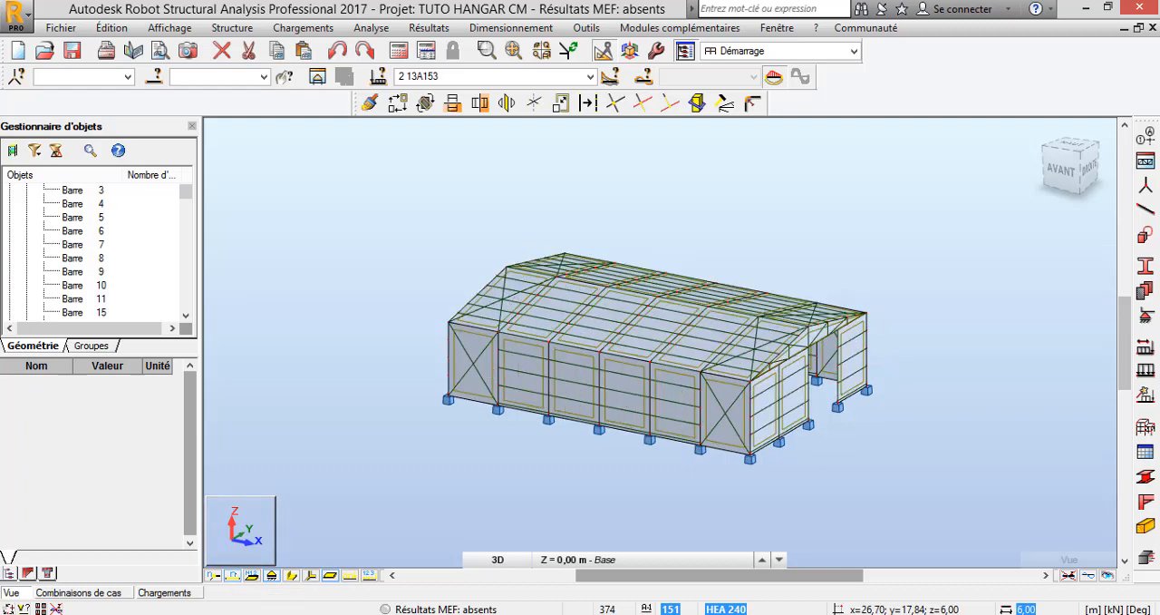
scroll(791, 447, up, 3)
scroll(858, 470, down, 2)
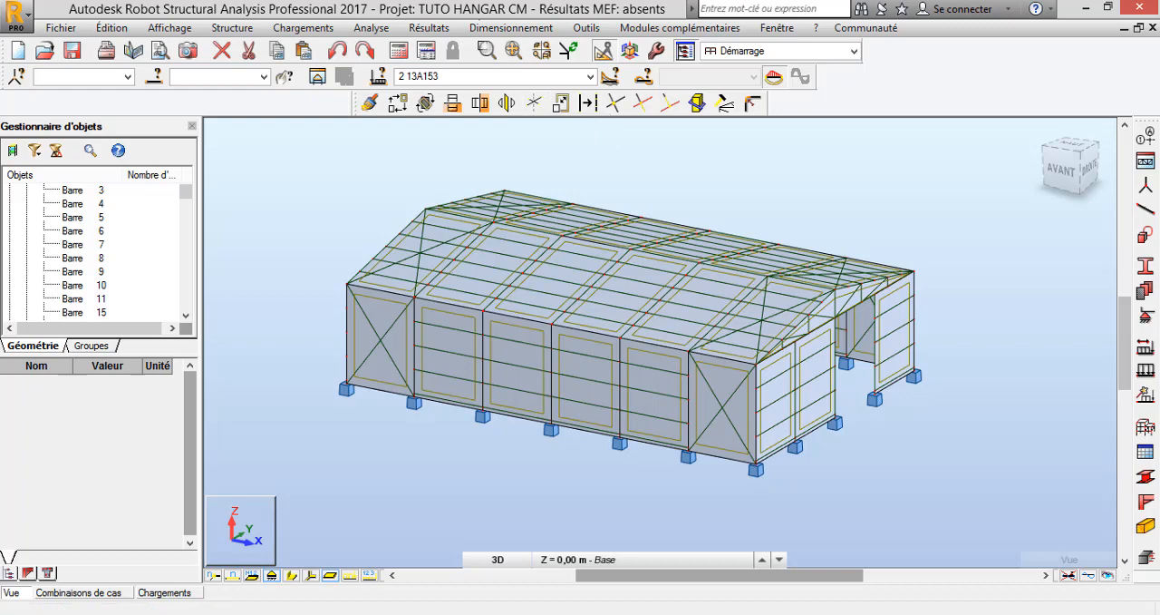
Start the structural calculation of the hangar model
click(511, 27)
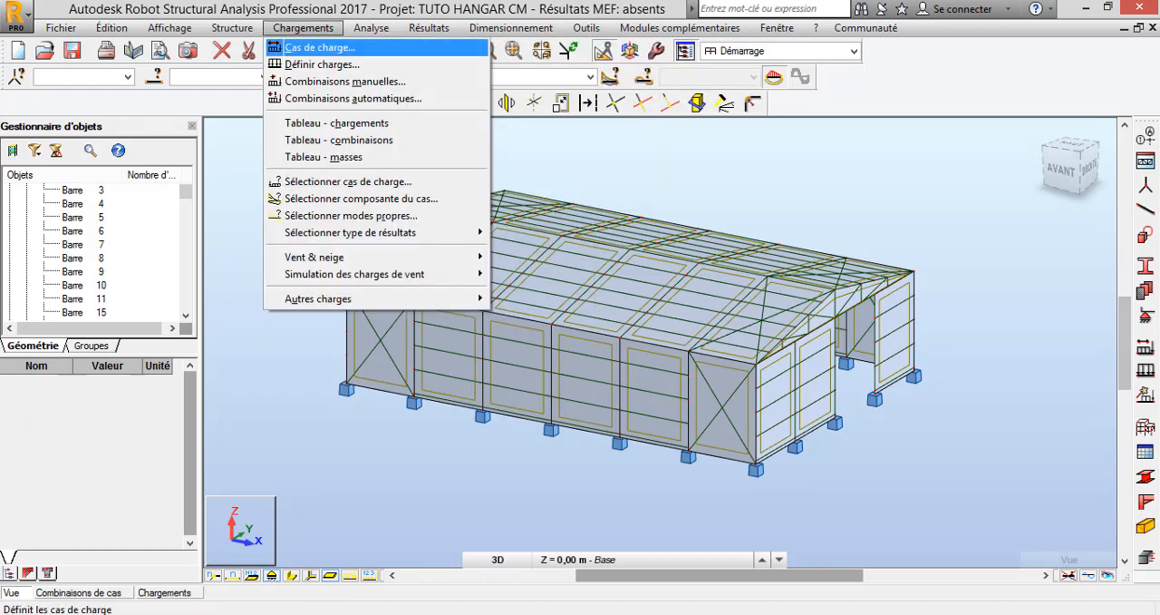
click(311, 338)
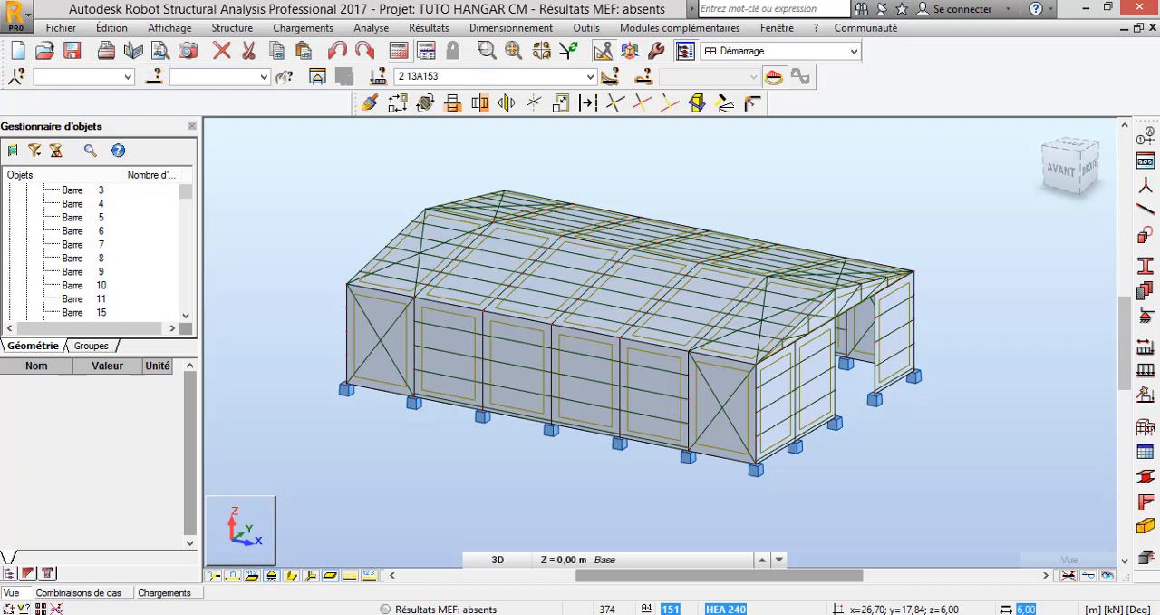
click(400, 51)
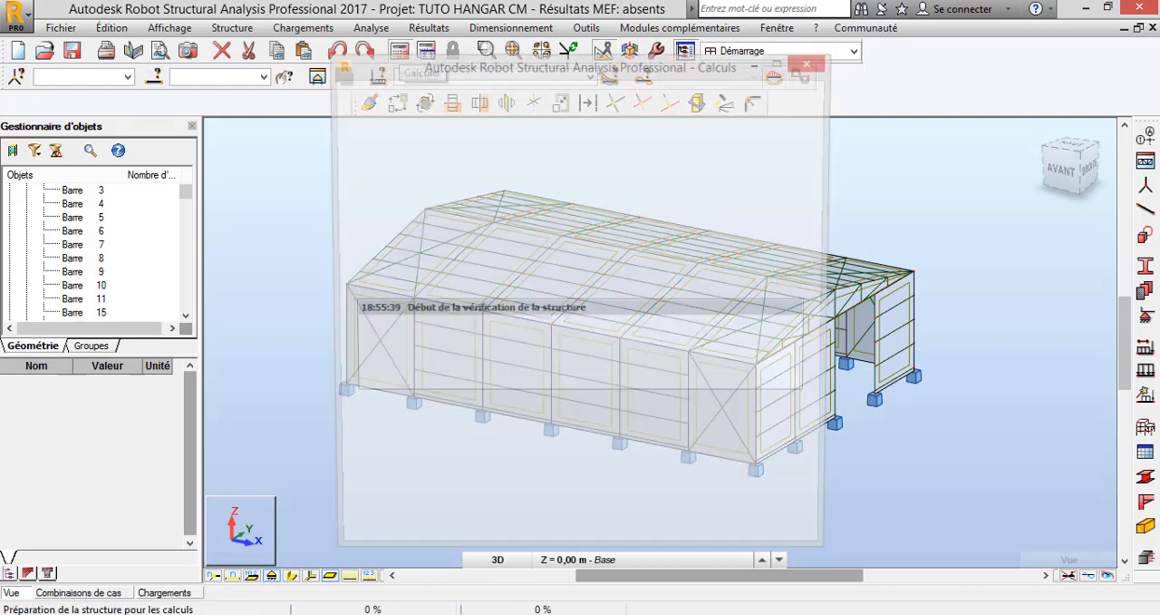